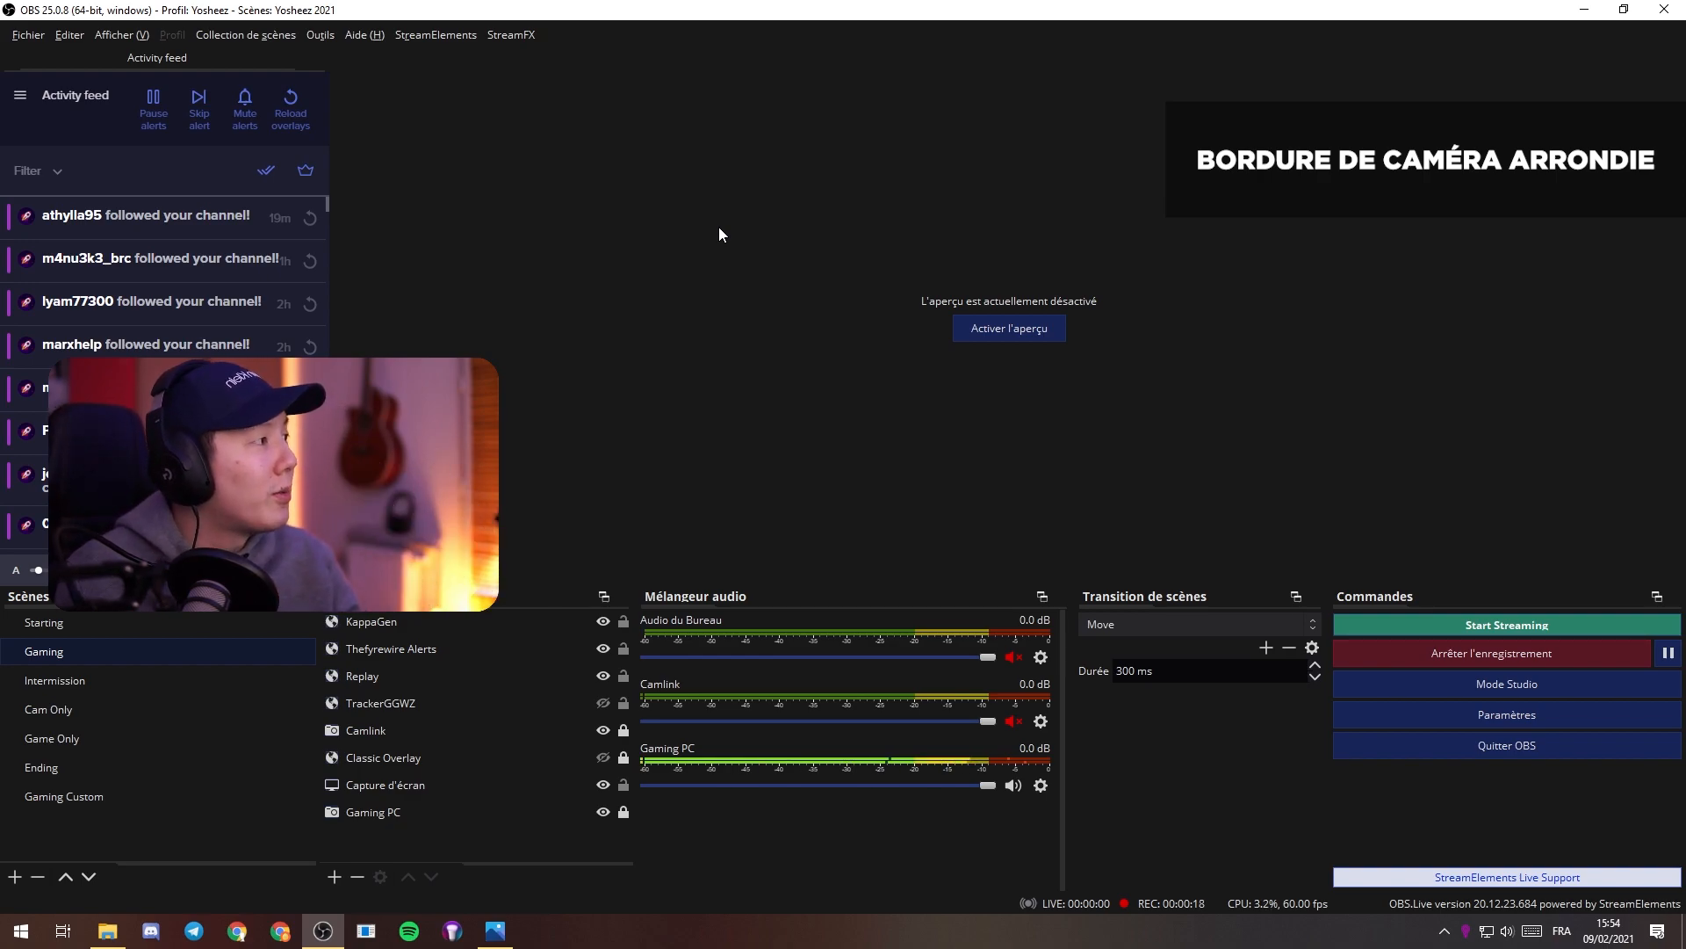
Open the Camlink source's filters and examine its "Masque d'image/mélange" filter settings and the Mask.png image it uses.
{"action": "left_click", "coordinate": [465, 734]}
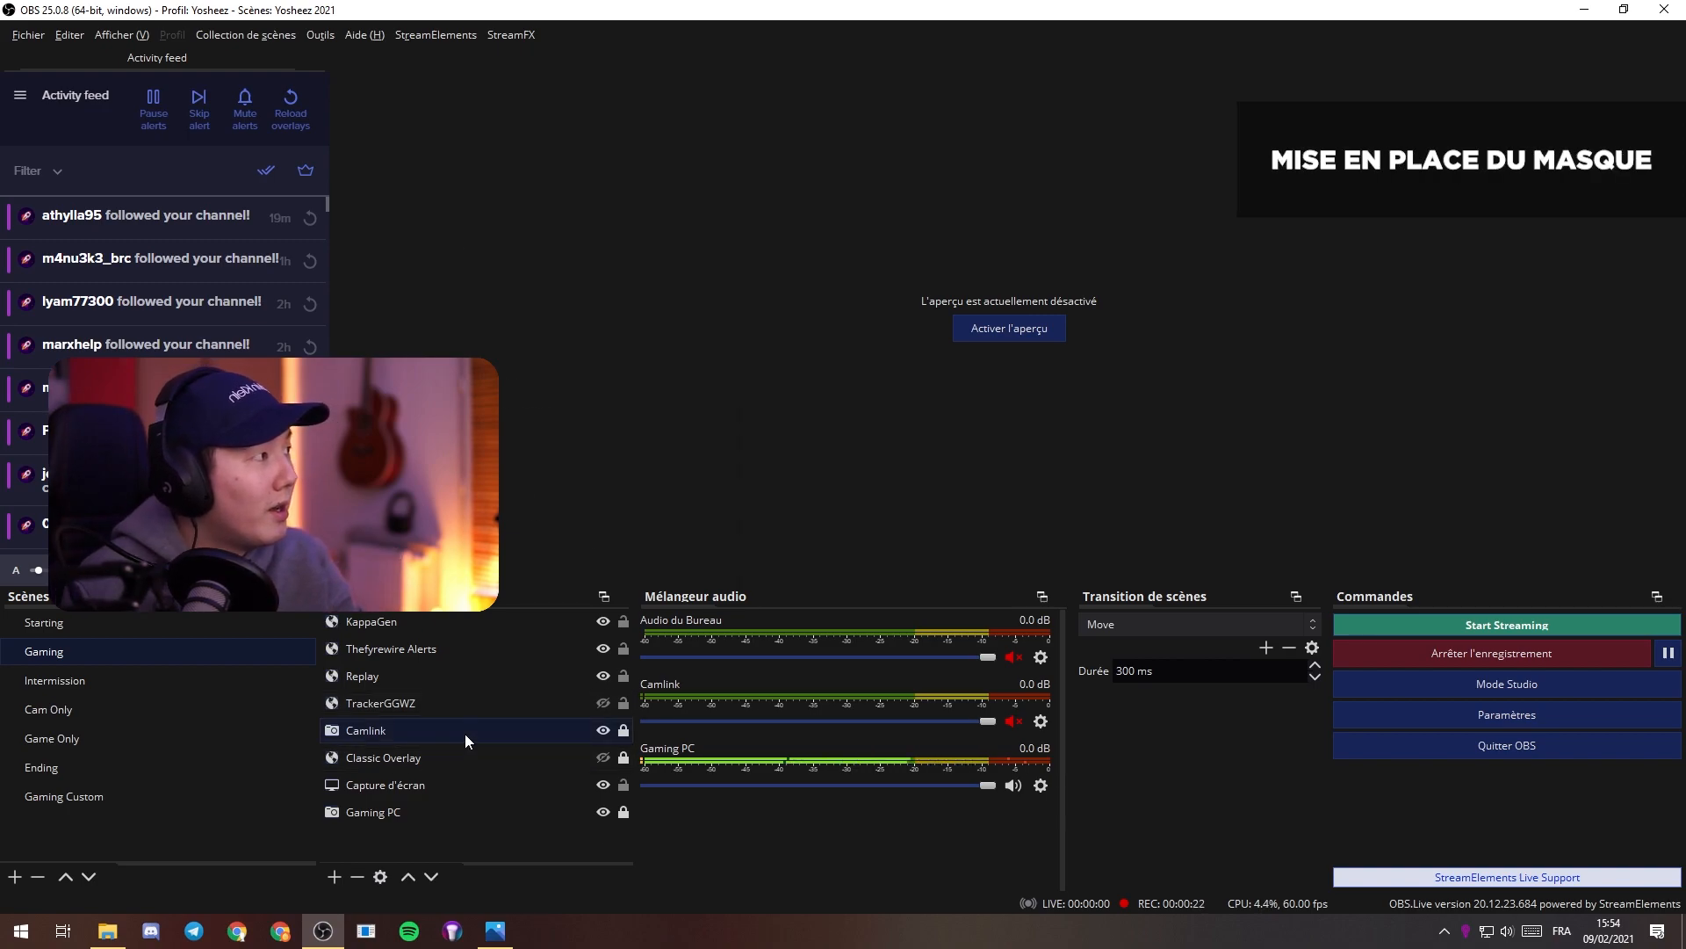
{"action": "right_click", "coordinate": [466, 735]}
{"action": "left_click", "coordinate": [511, 700]}
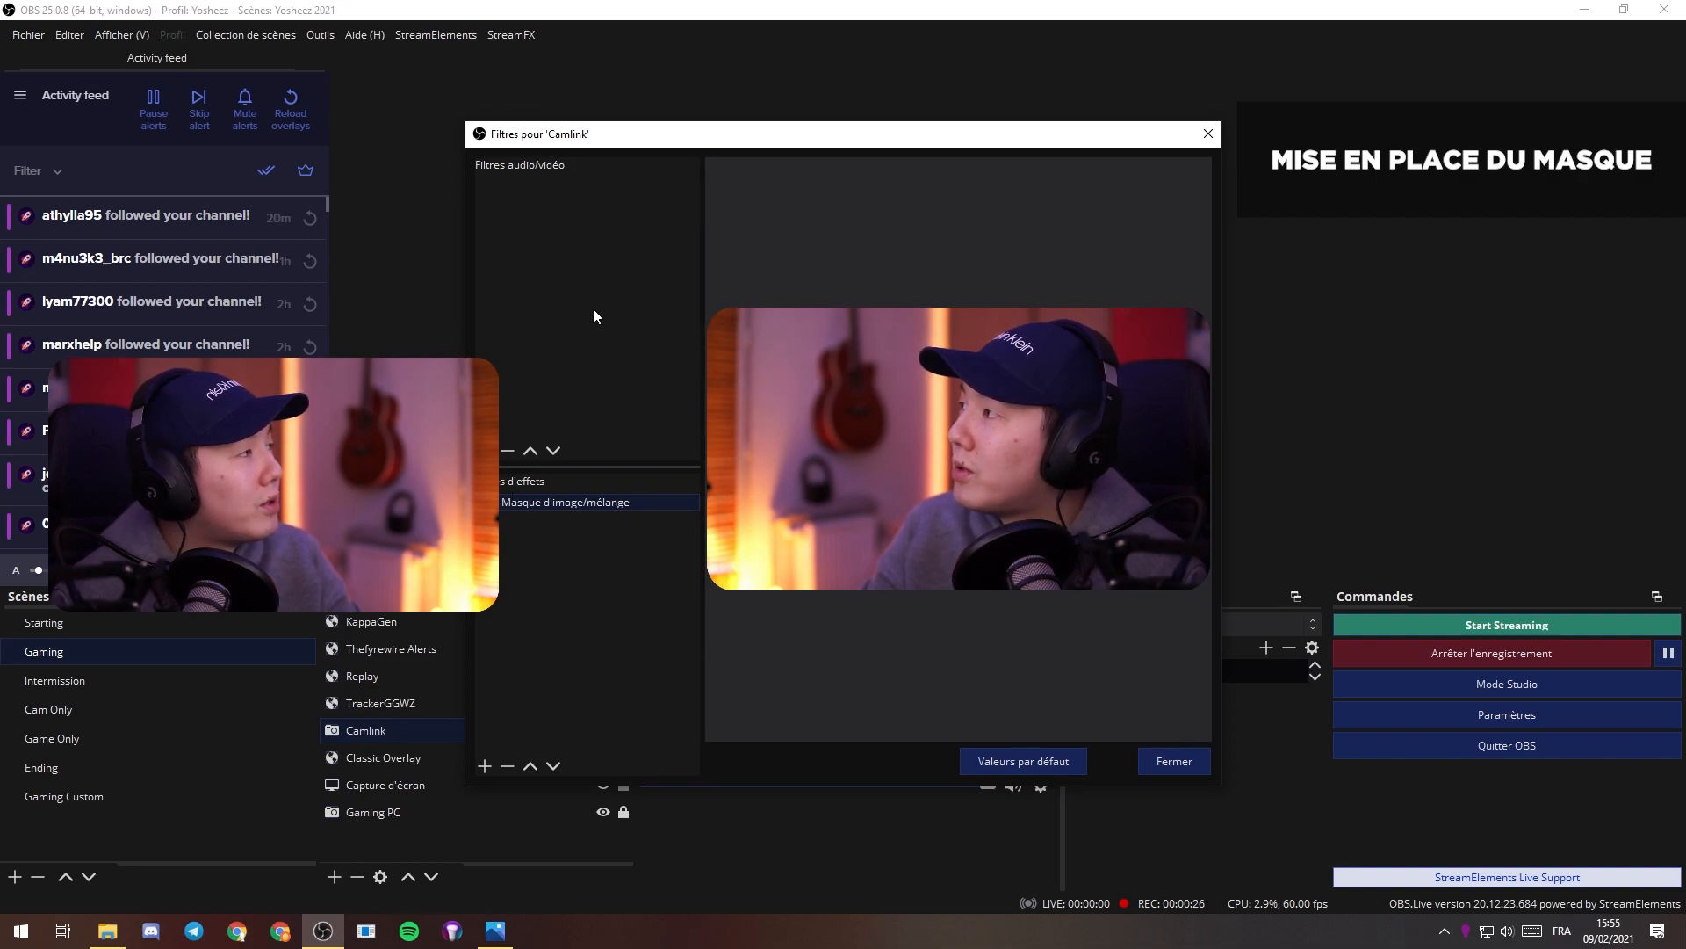
{"action": "left_click_drag", "start_coordinate": [652, 140], "coordinate": [807, 127]}
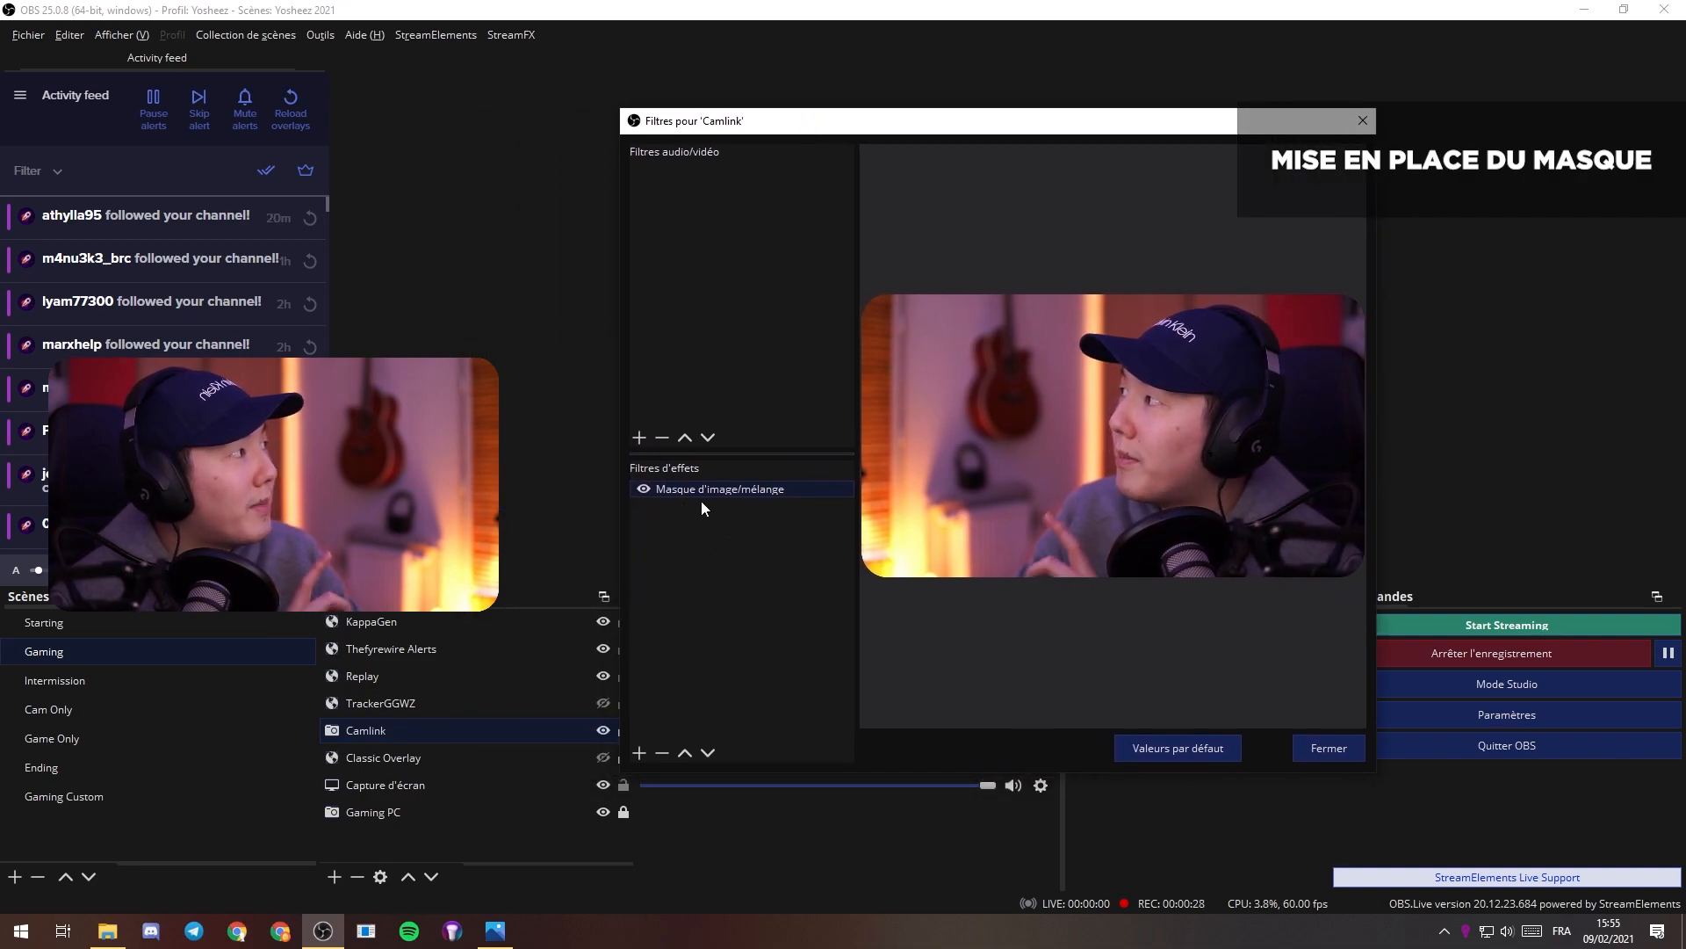
{"action": "left_click", "coordinate": [642, 754]}
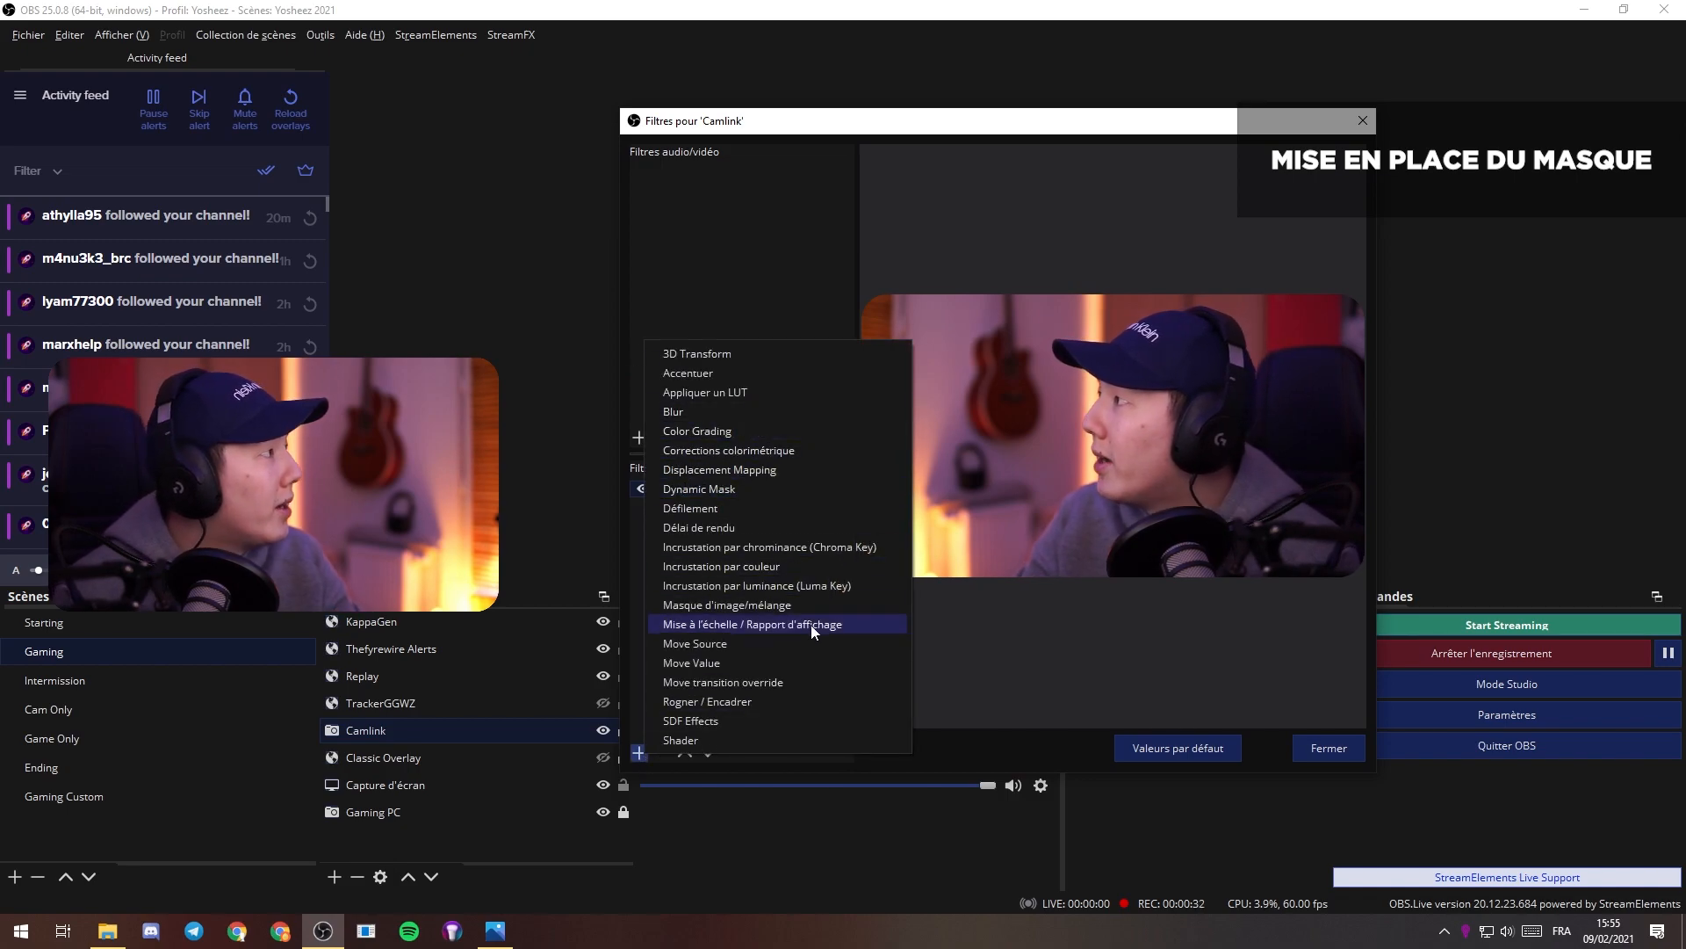
{"action": "left_click", "coordinate": [766, 606]}
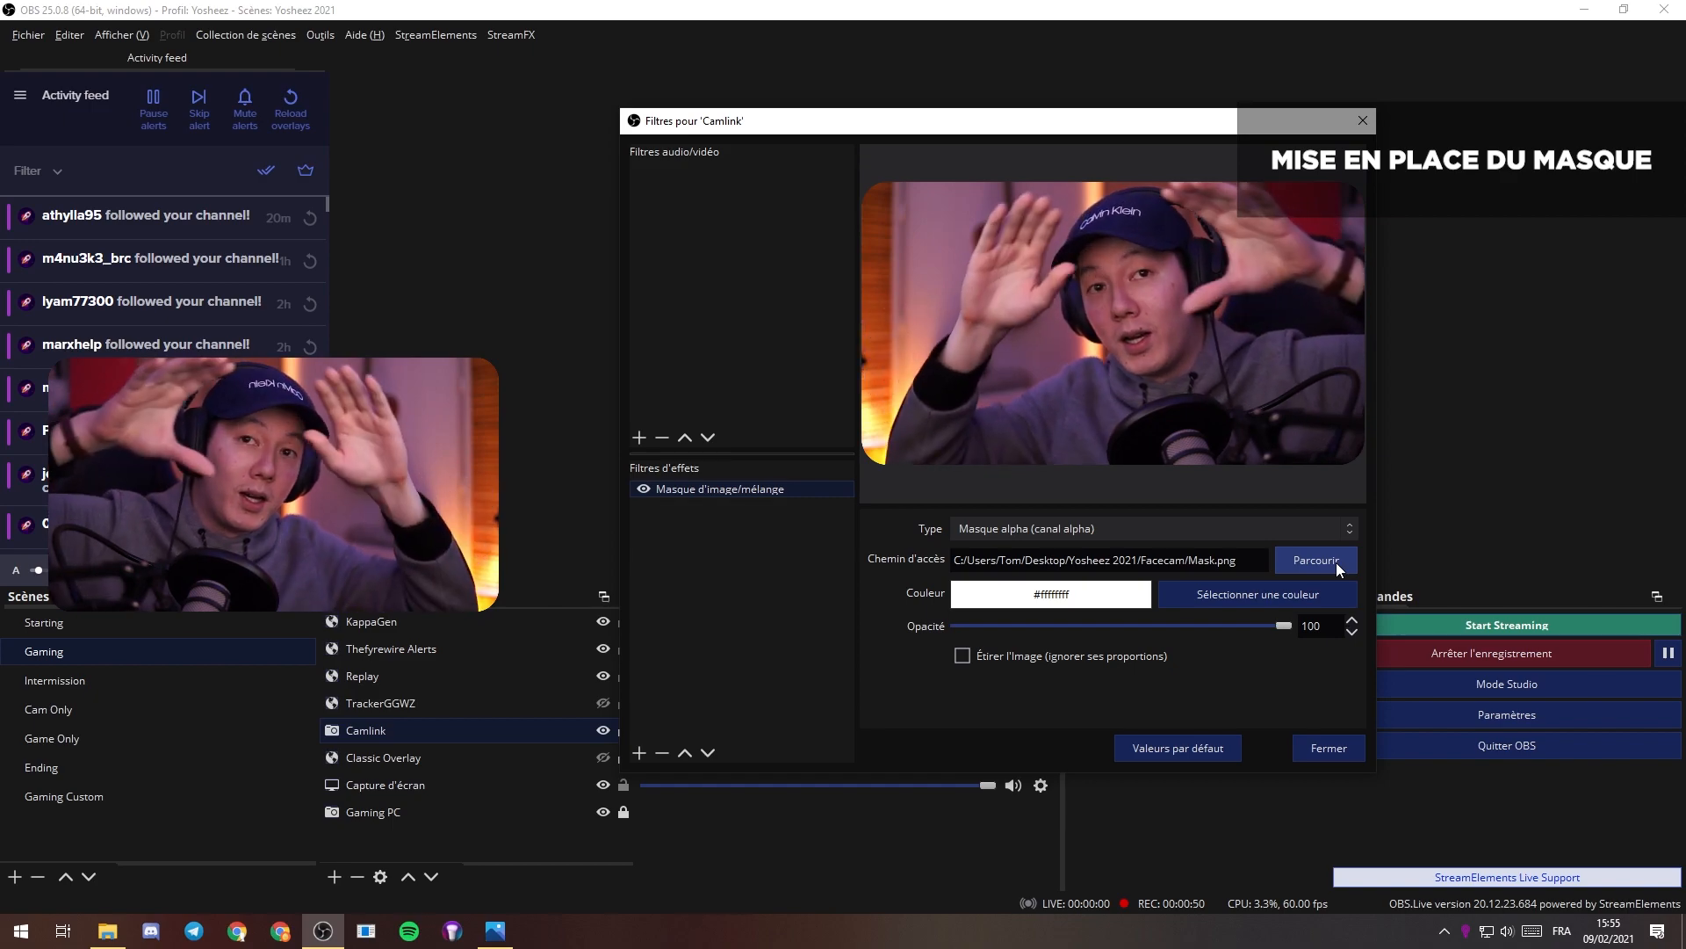
{"action": "left_click", "coordinate": [496, 929]}
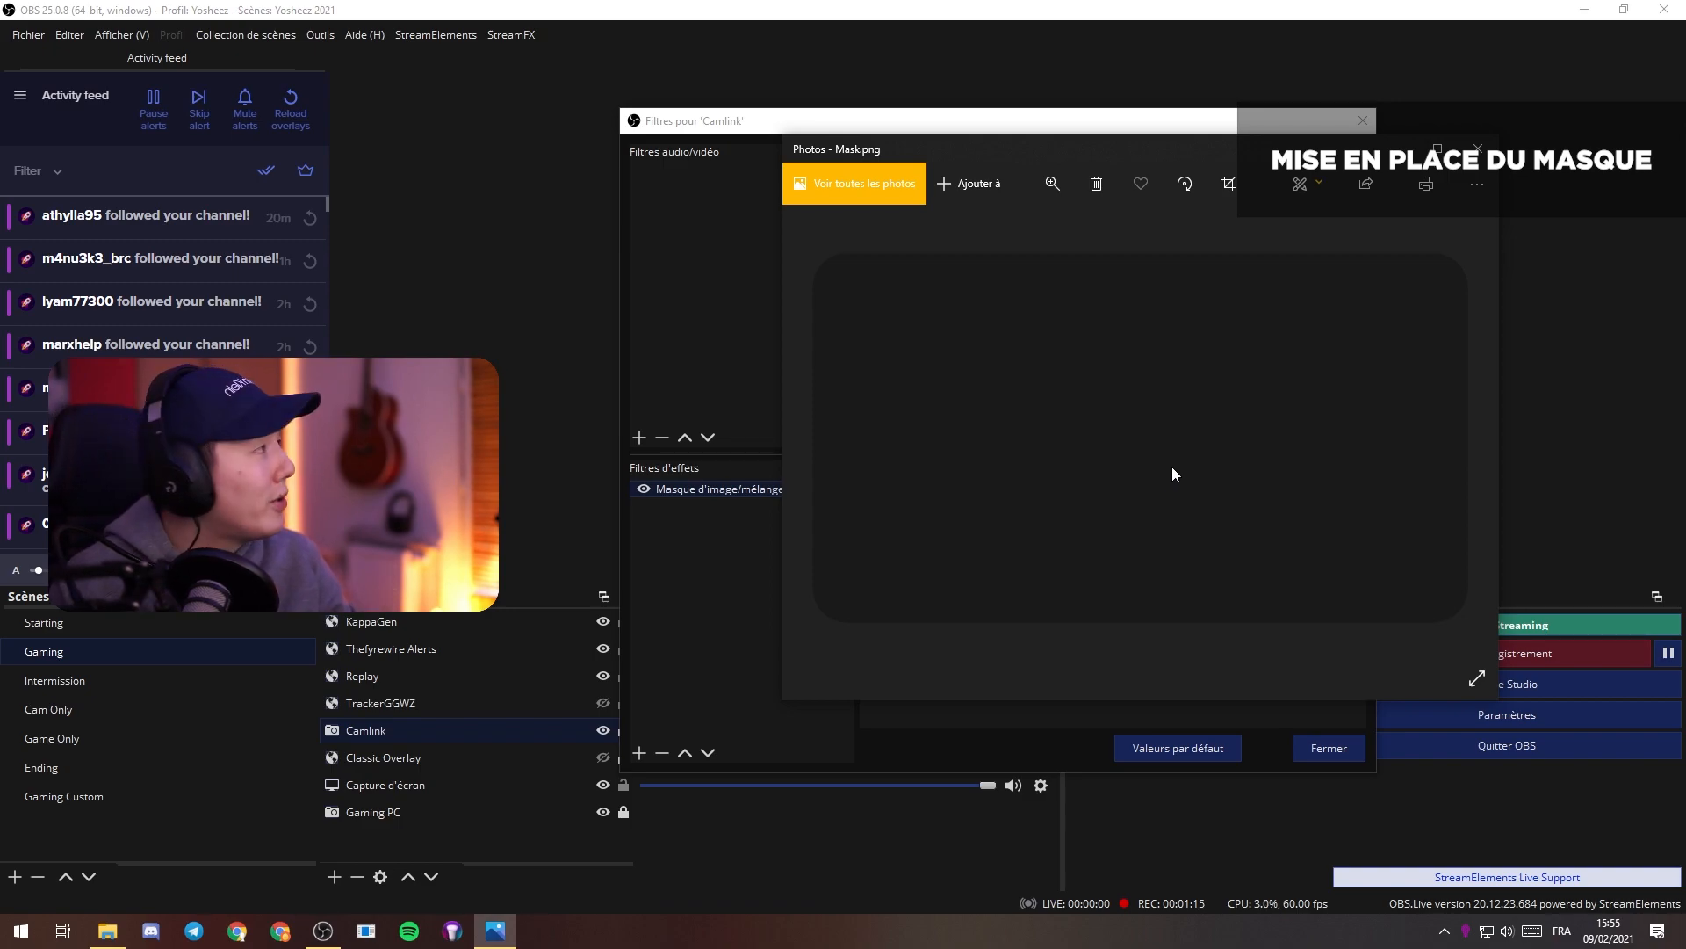
{"action": "key", "text": "alt+F4"}
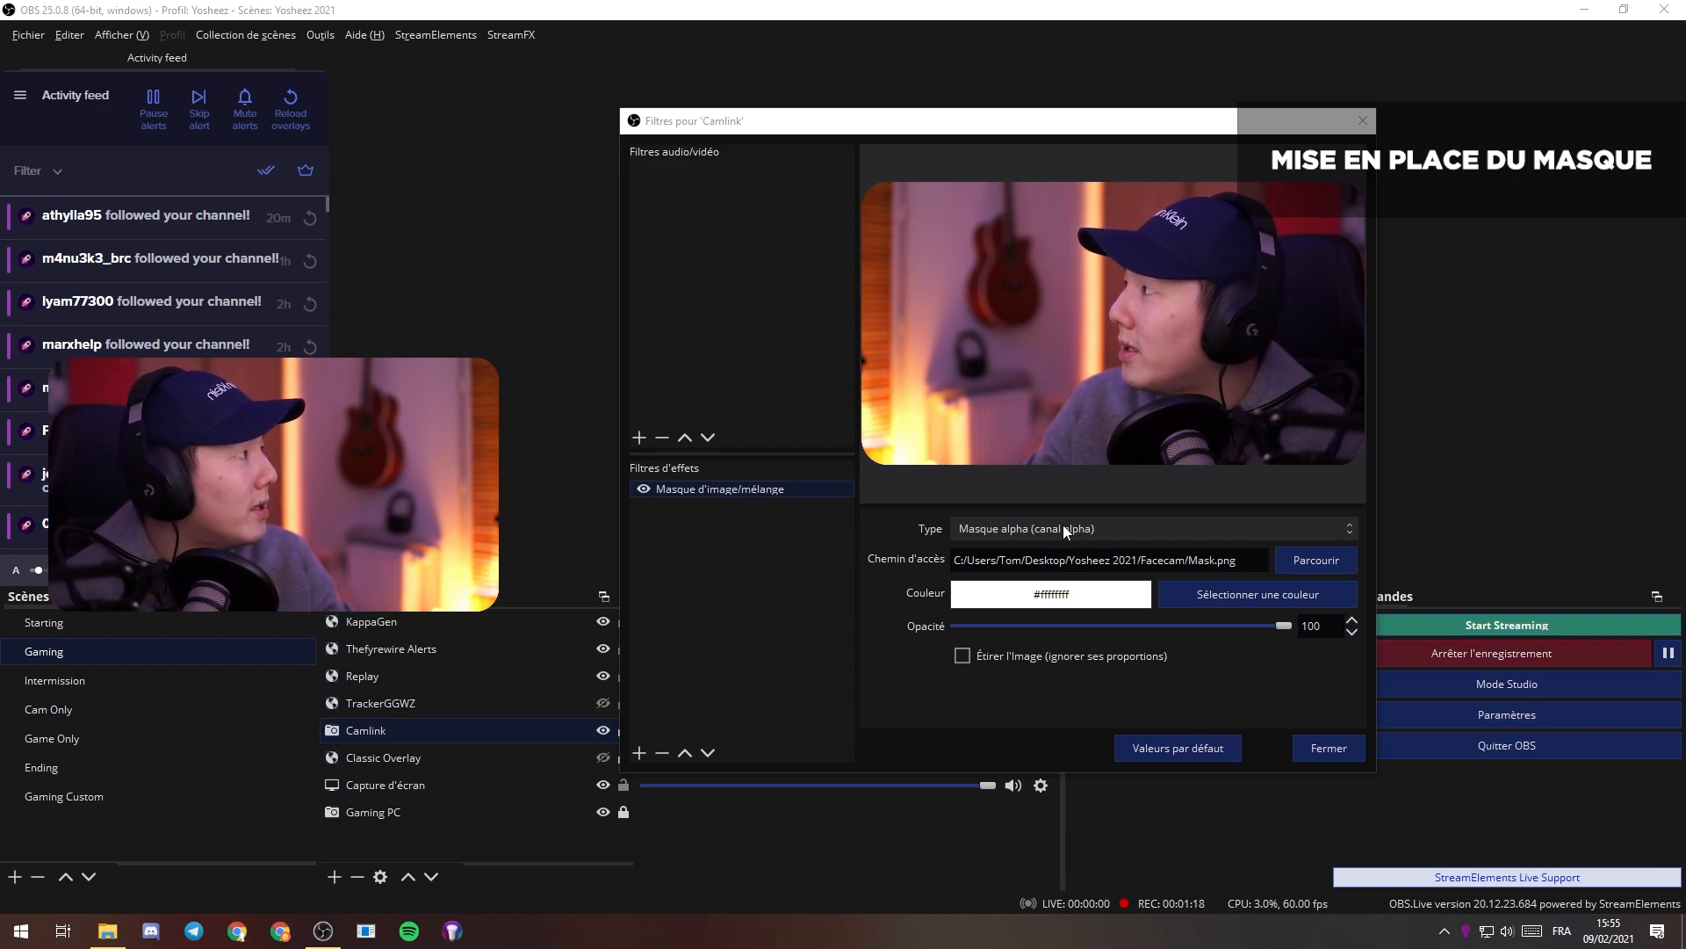
Try the mask type "Masque alpha (canal de couleur)", restore "Masque alpha (canal alpha)" and close the Camlink filters.
{"action": "left_click", "coordinate": [1113, 526]}
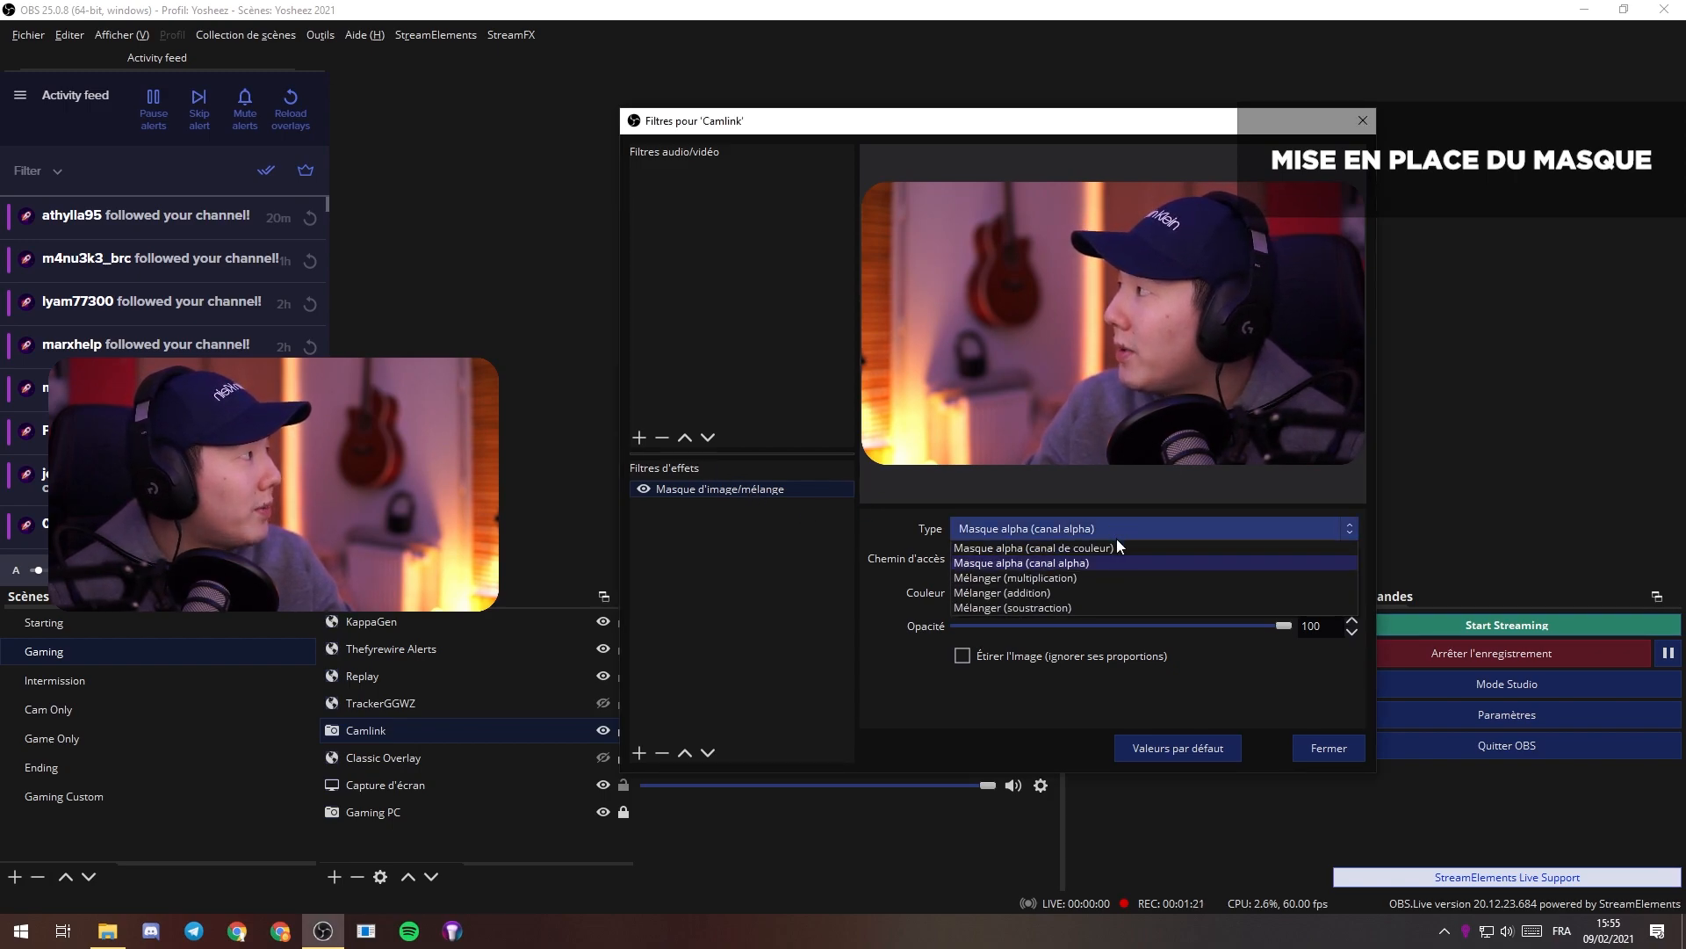
{"action": "left_click", "coordinate": [856, 554]}
{"action": "left_click", "coordinate": [1010, 528]}
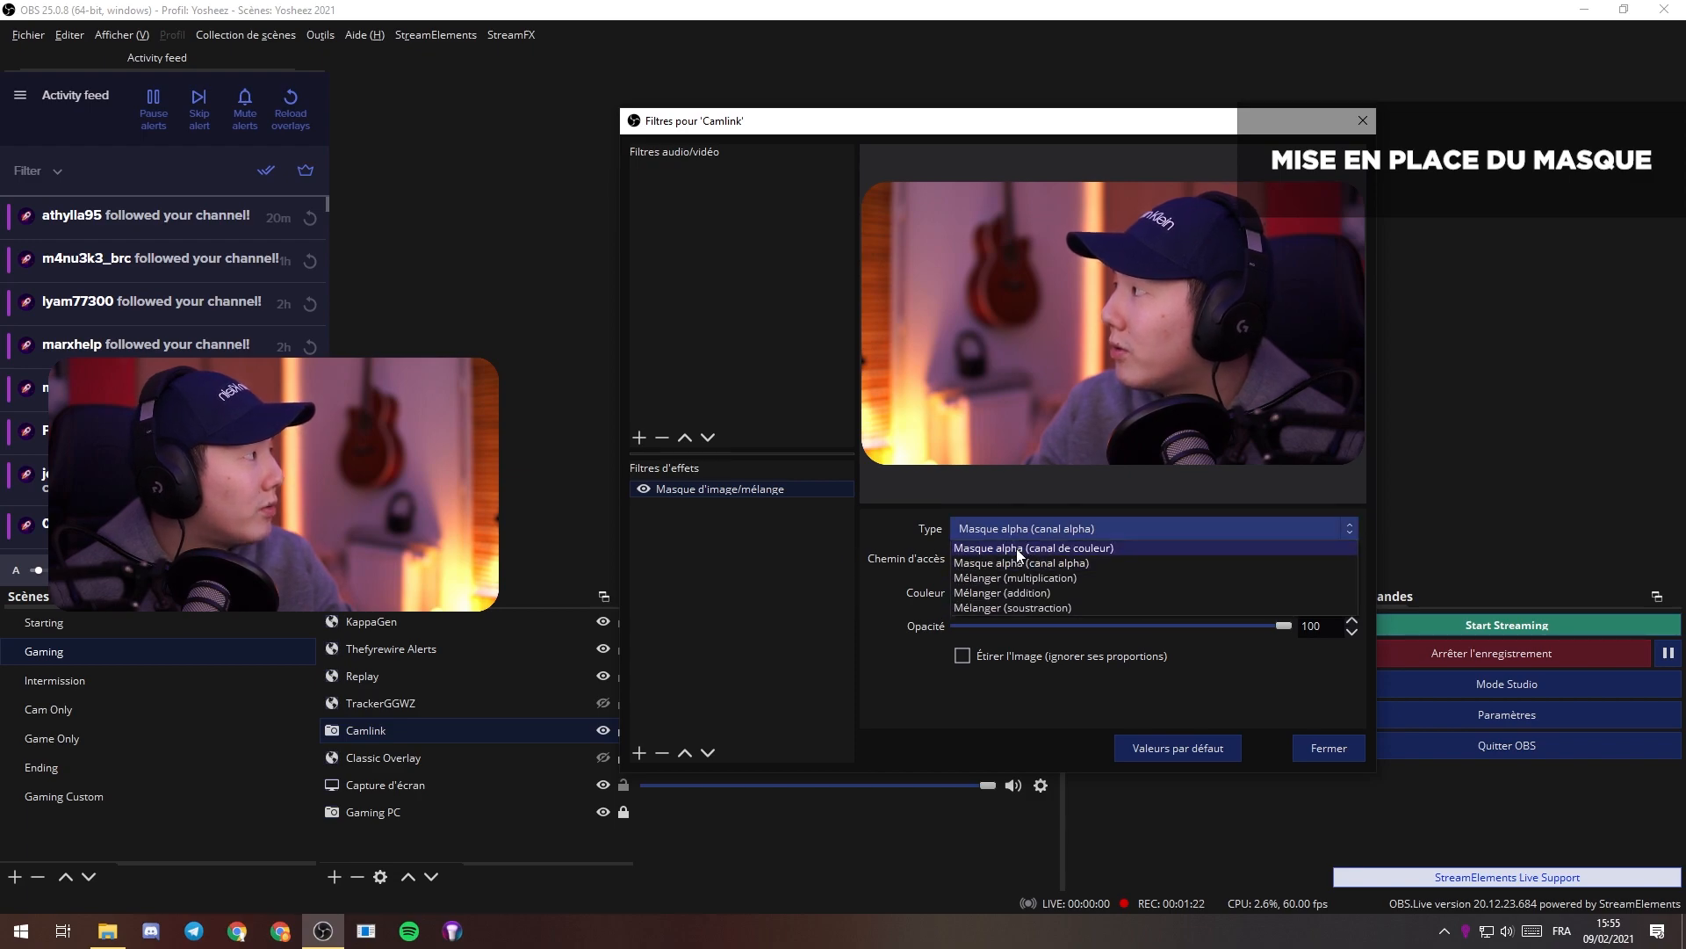
{"action": "left_click", "coordinate": [1016, 548]}
{"action": "left_click", "coordinate": [1036, 525]}
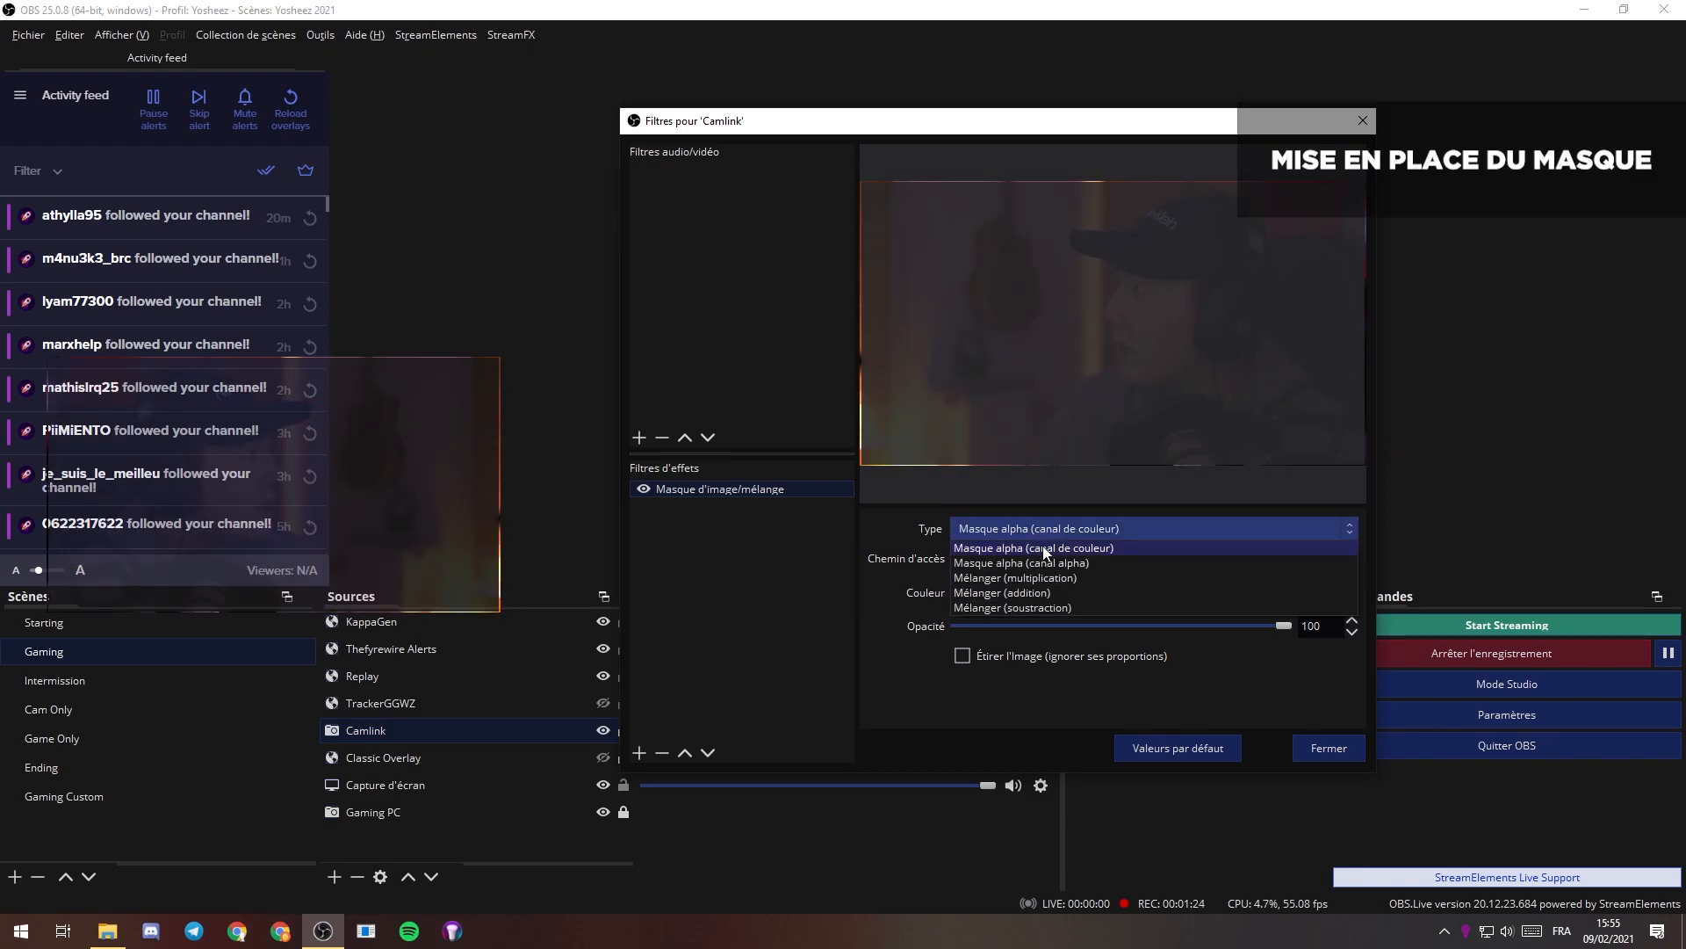
{"action": "left_click", "coordinate": [1047, 563]}
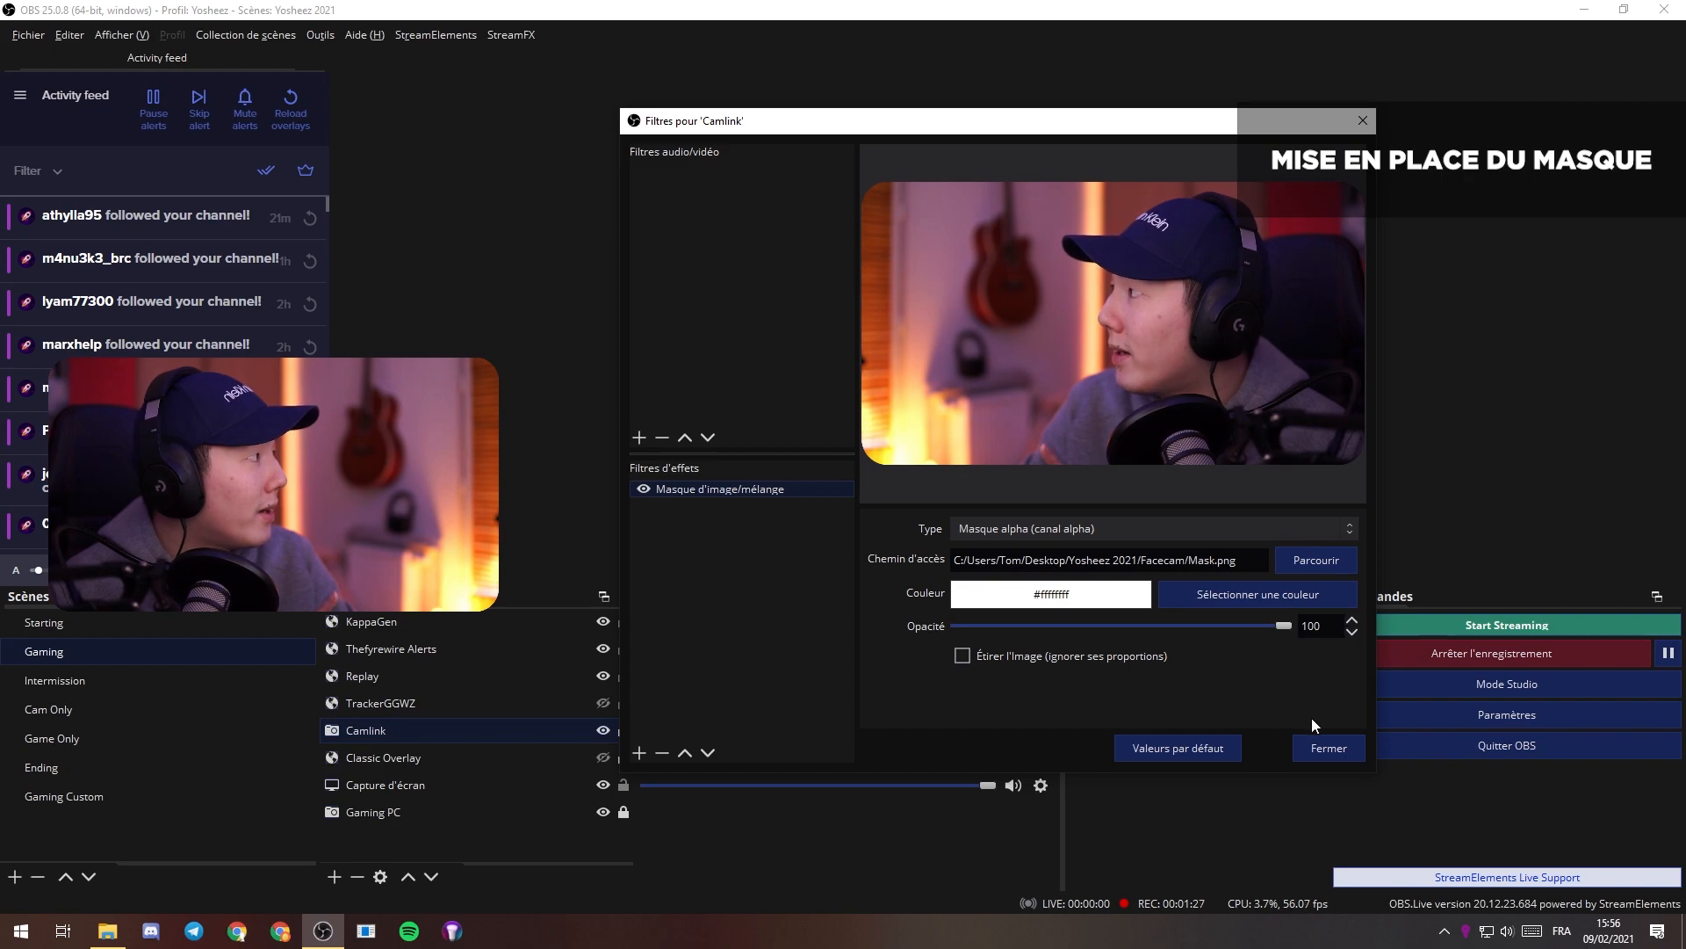
{"action": "left_click", "coordinate": [1330, 748]}
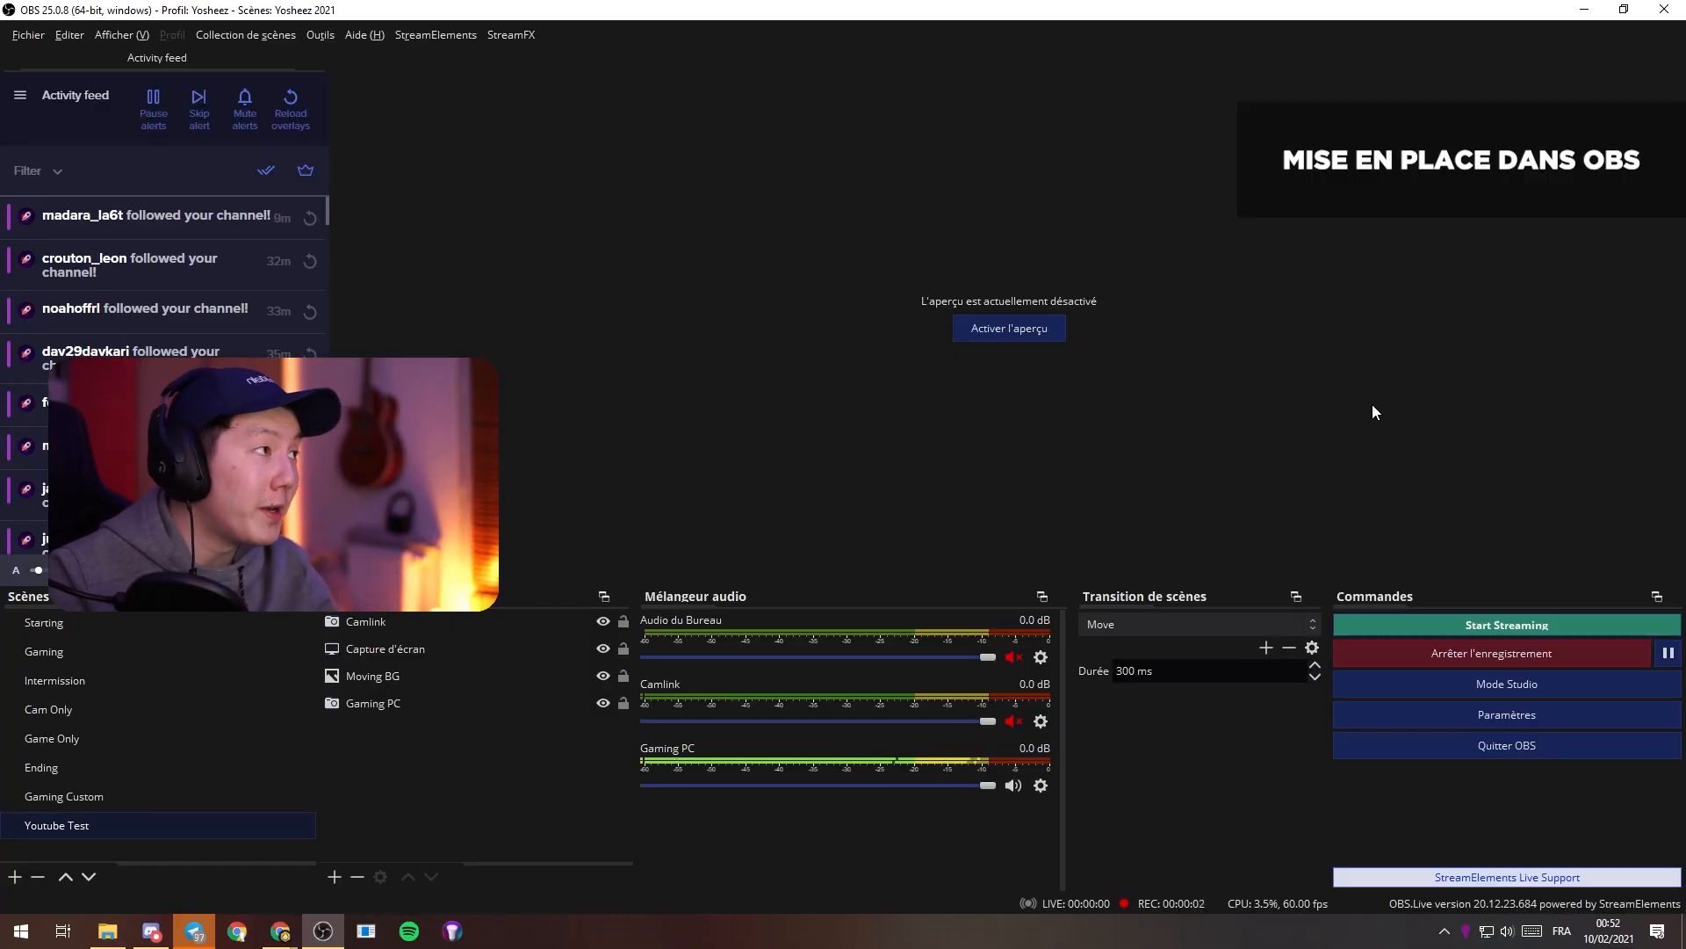
Inspect the Moving BG source's image file setting and the candidate background images in the Assets folder, cancelling without choosing another.
{"action": "left_click", "coordinate": [335, 876]}
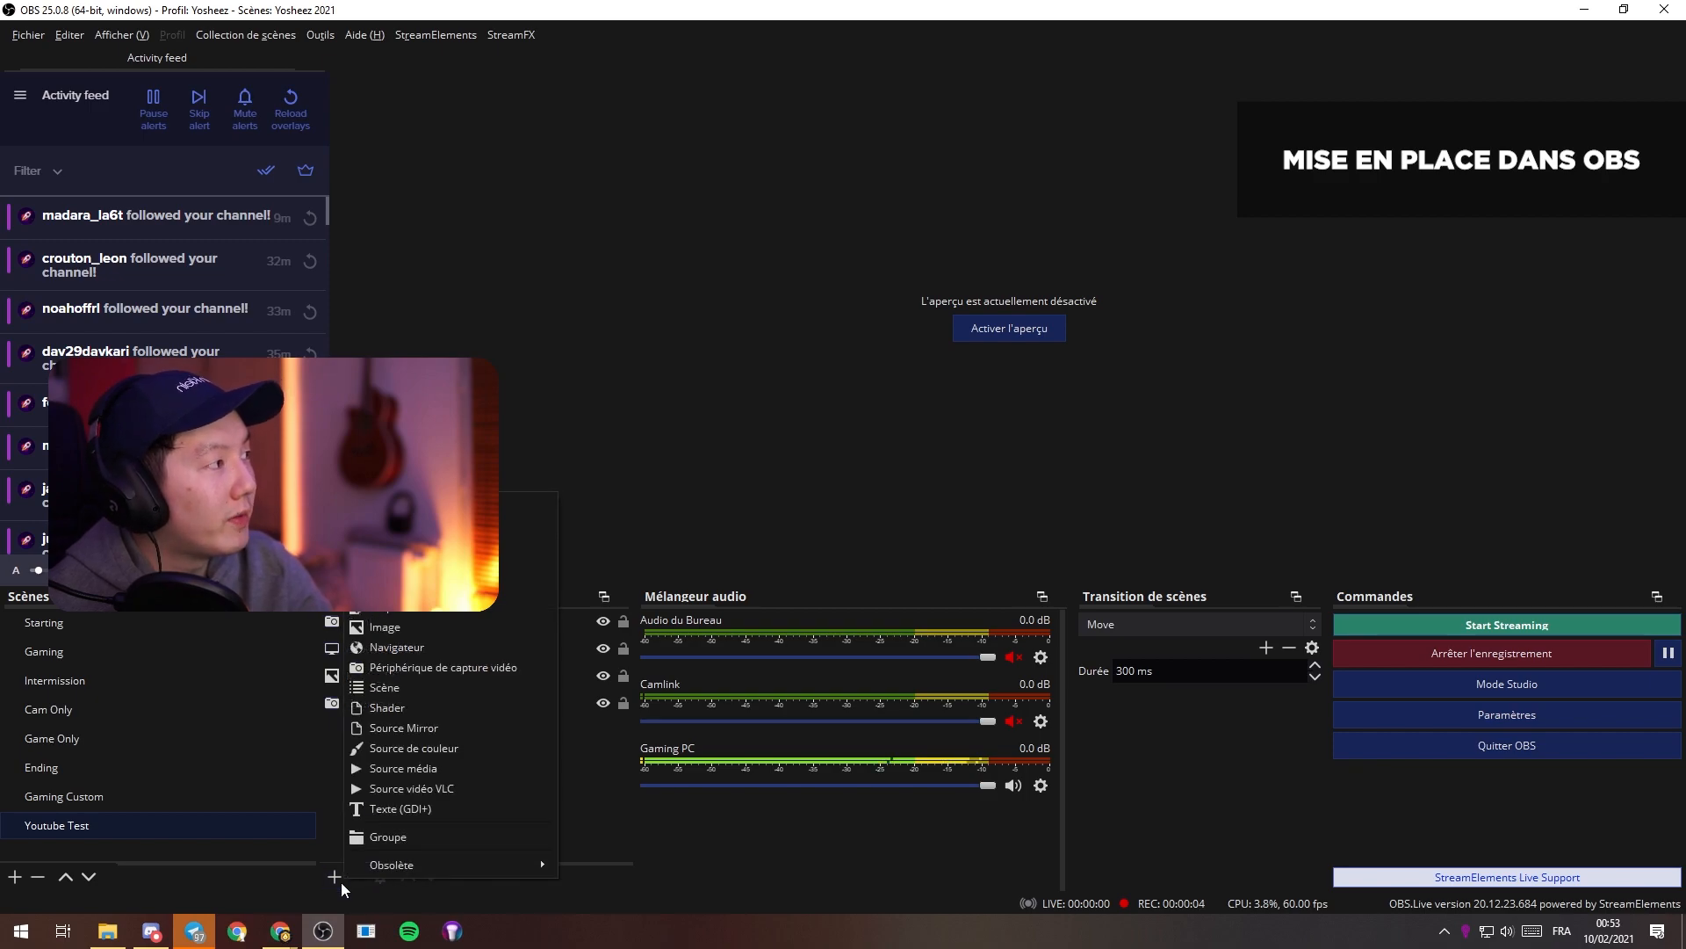
{"action": "left_click", "coordinate": [659, 880]}
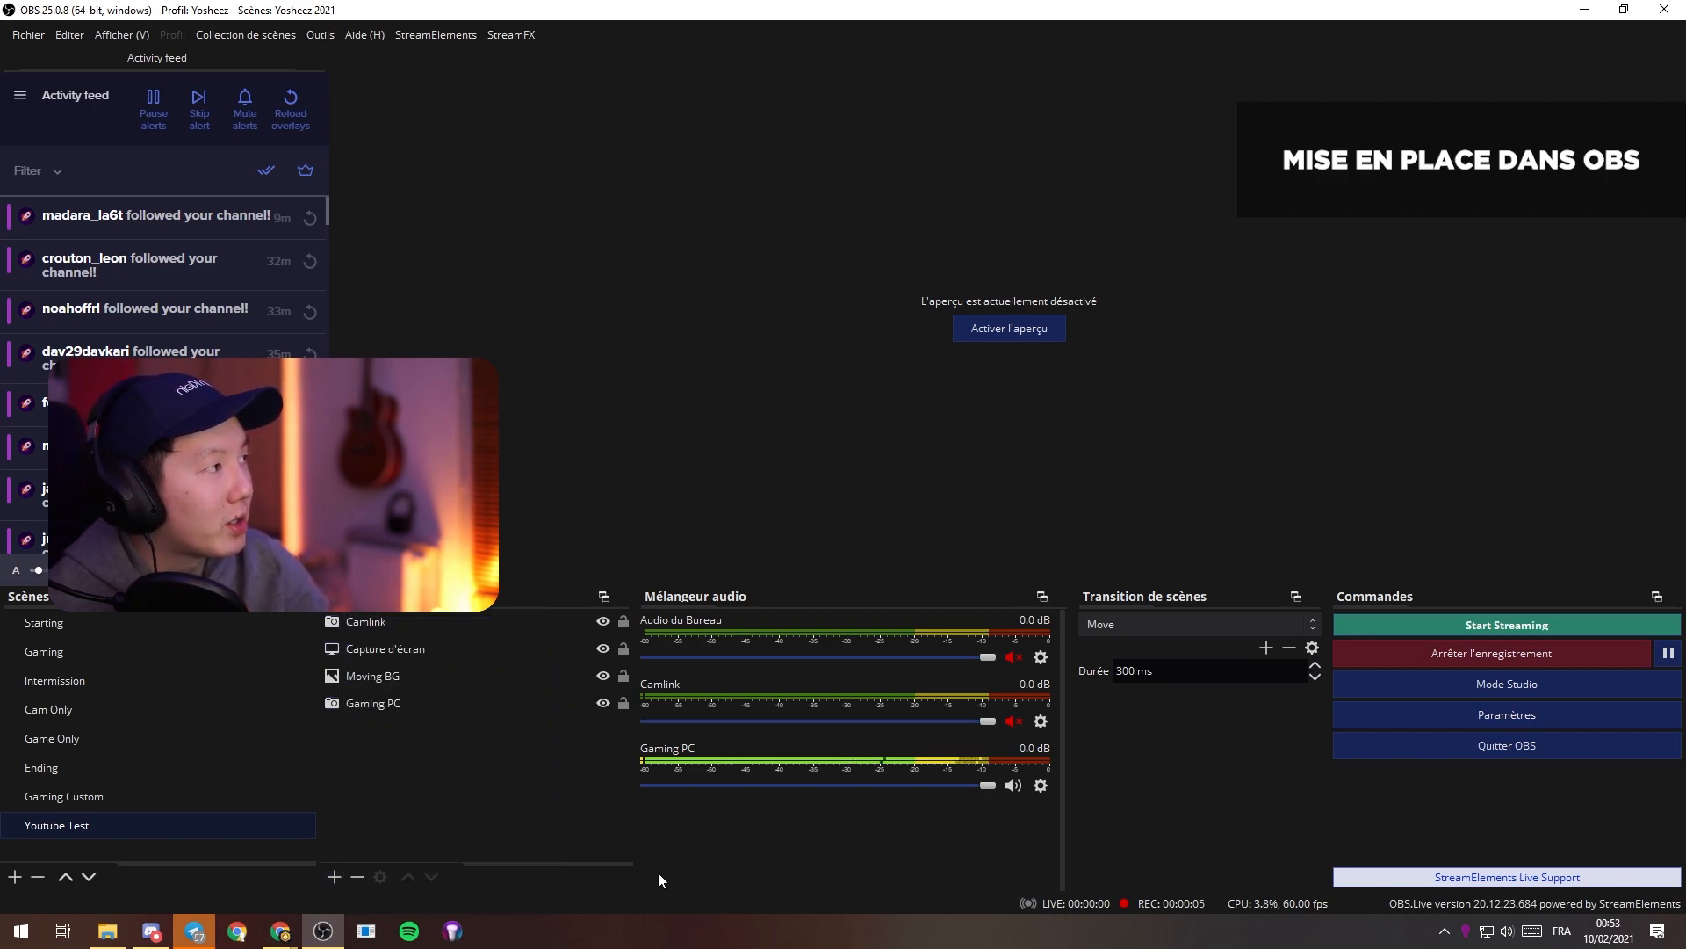
{"action": "double_click", "coordinate": [402, 678]}
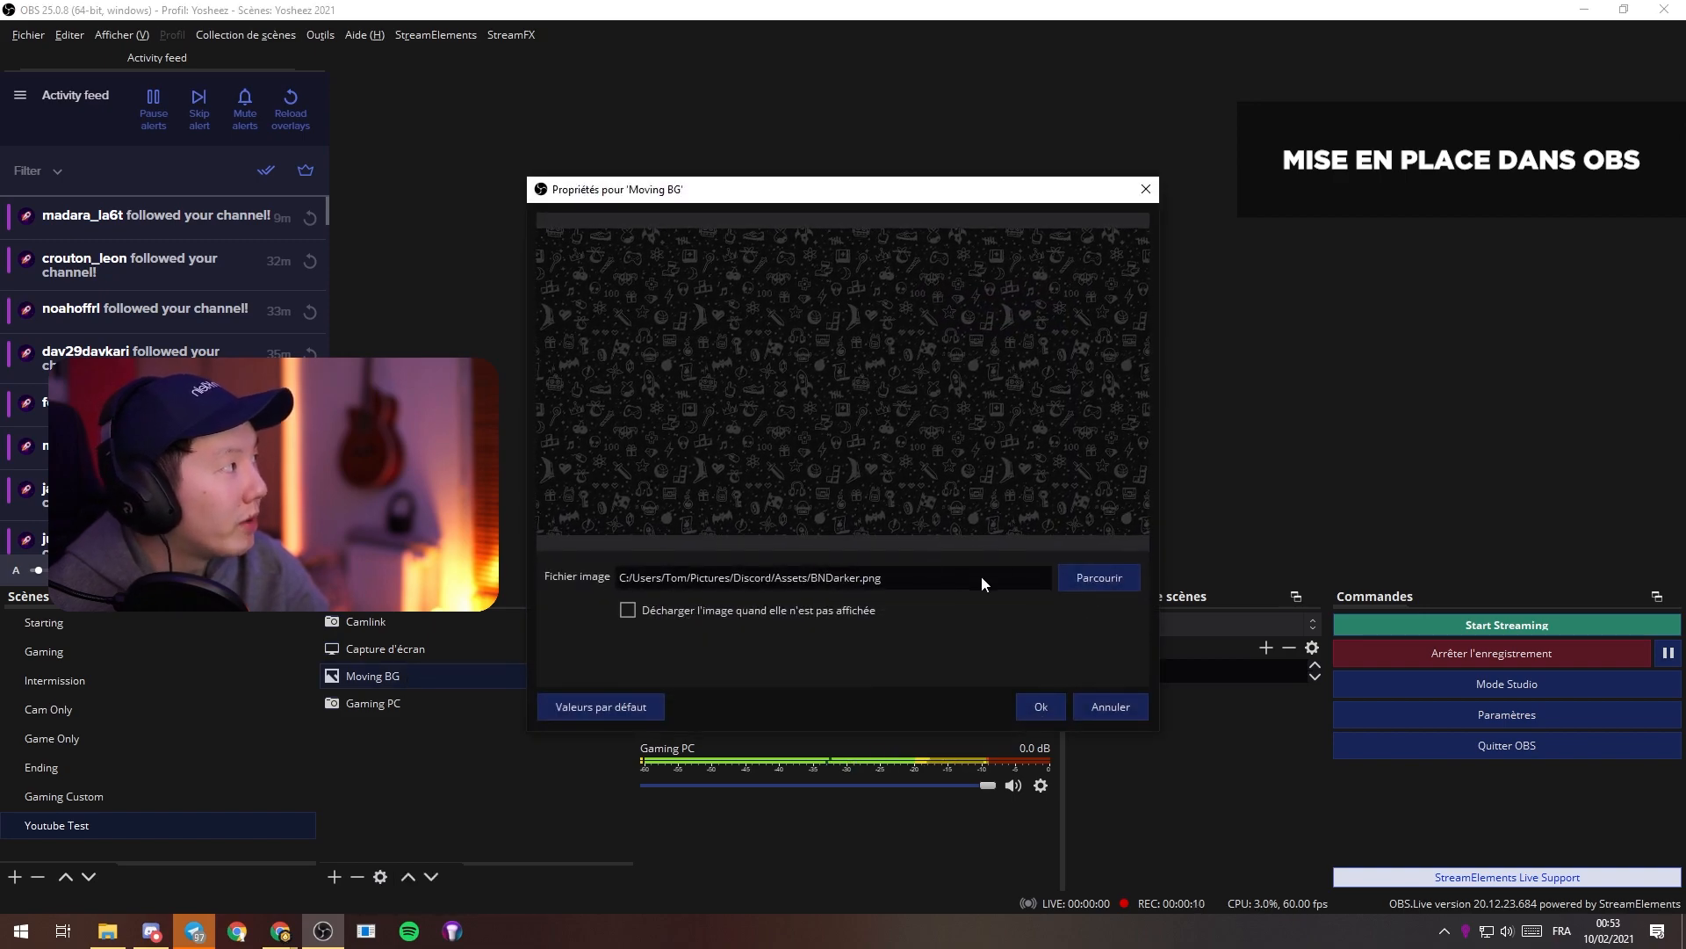
{"action": "left_click", "coordinate": [1073, 581]}
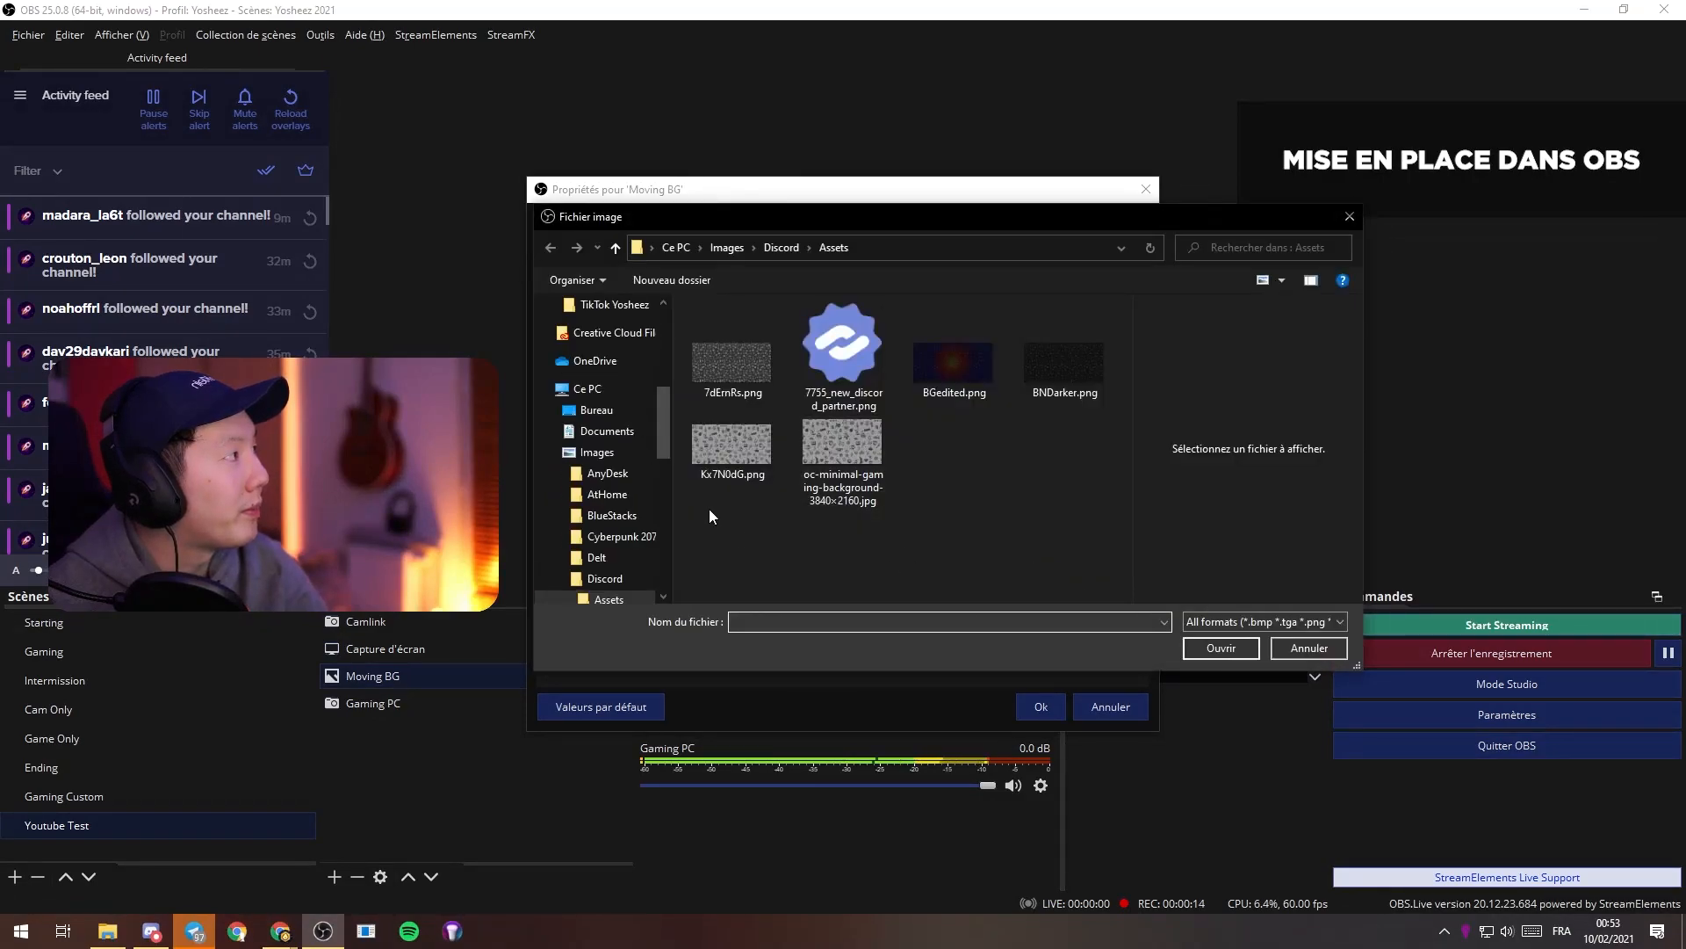
{"action": "left_click", "coordinate": [748, 365]}
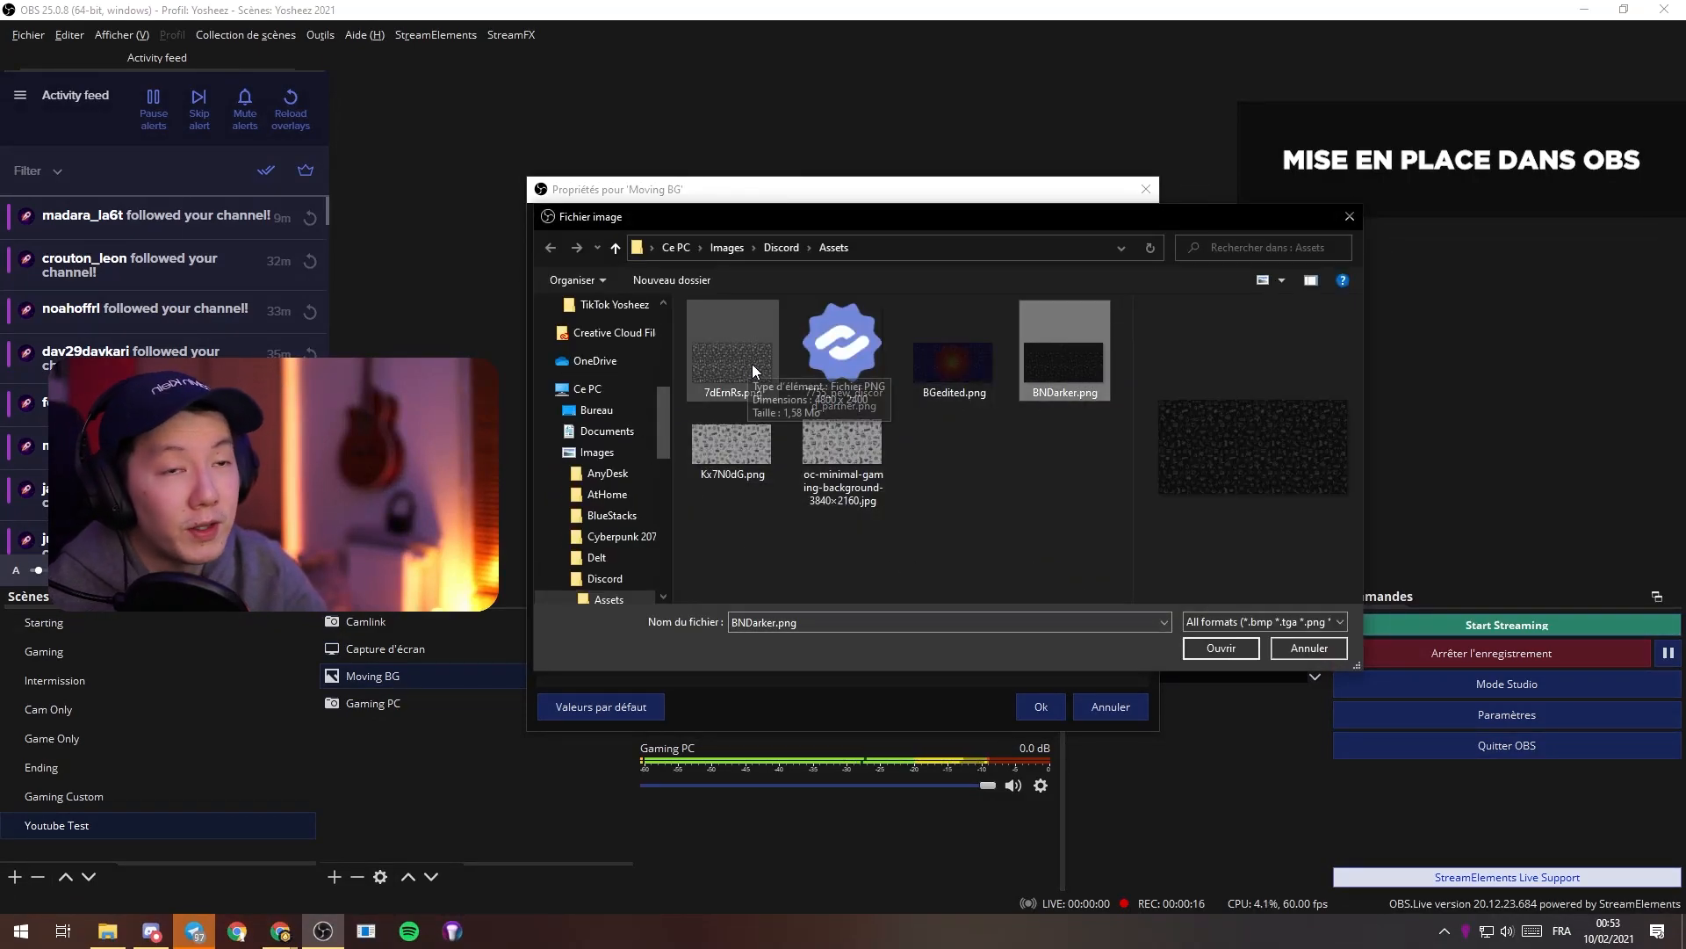
{"action": "left_click", "coordinate": [844, 453]}
{"action": "left_click", "coordinate": [1050, 376]}
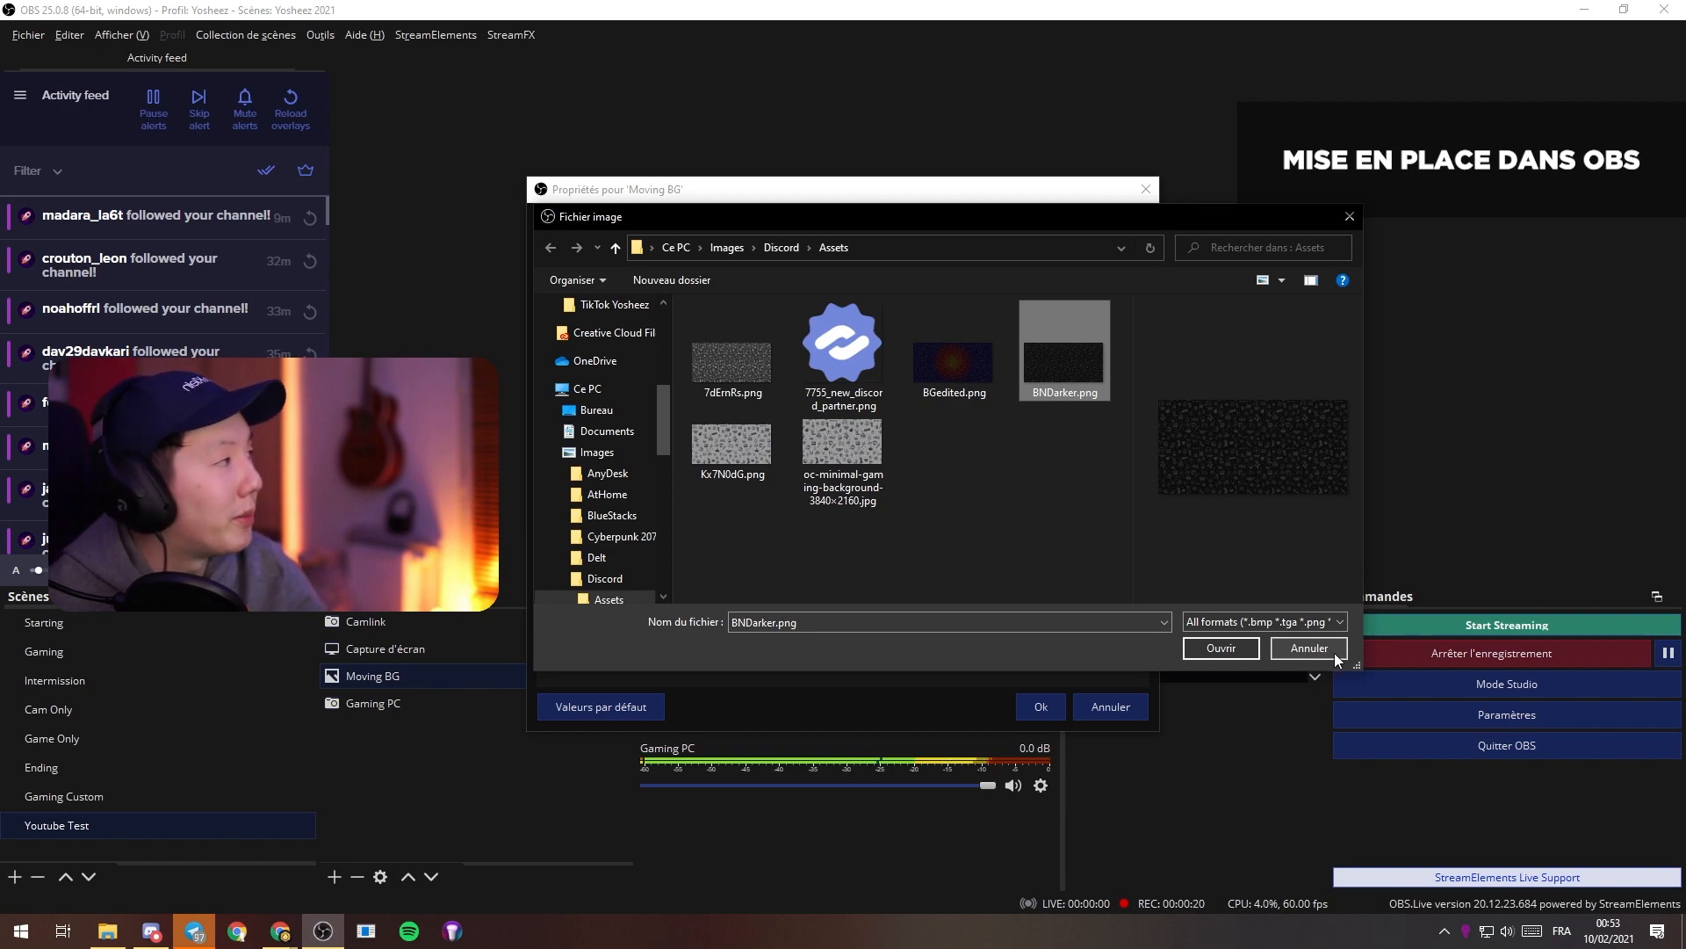
{"action": "left_click", "coordinate": [1334, 653]}
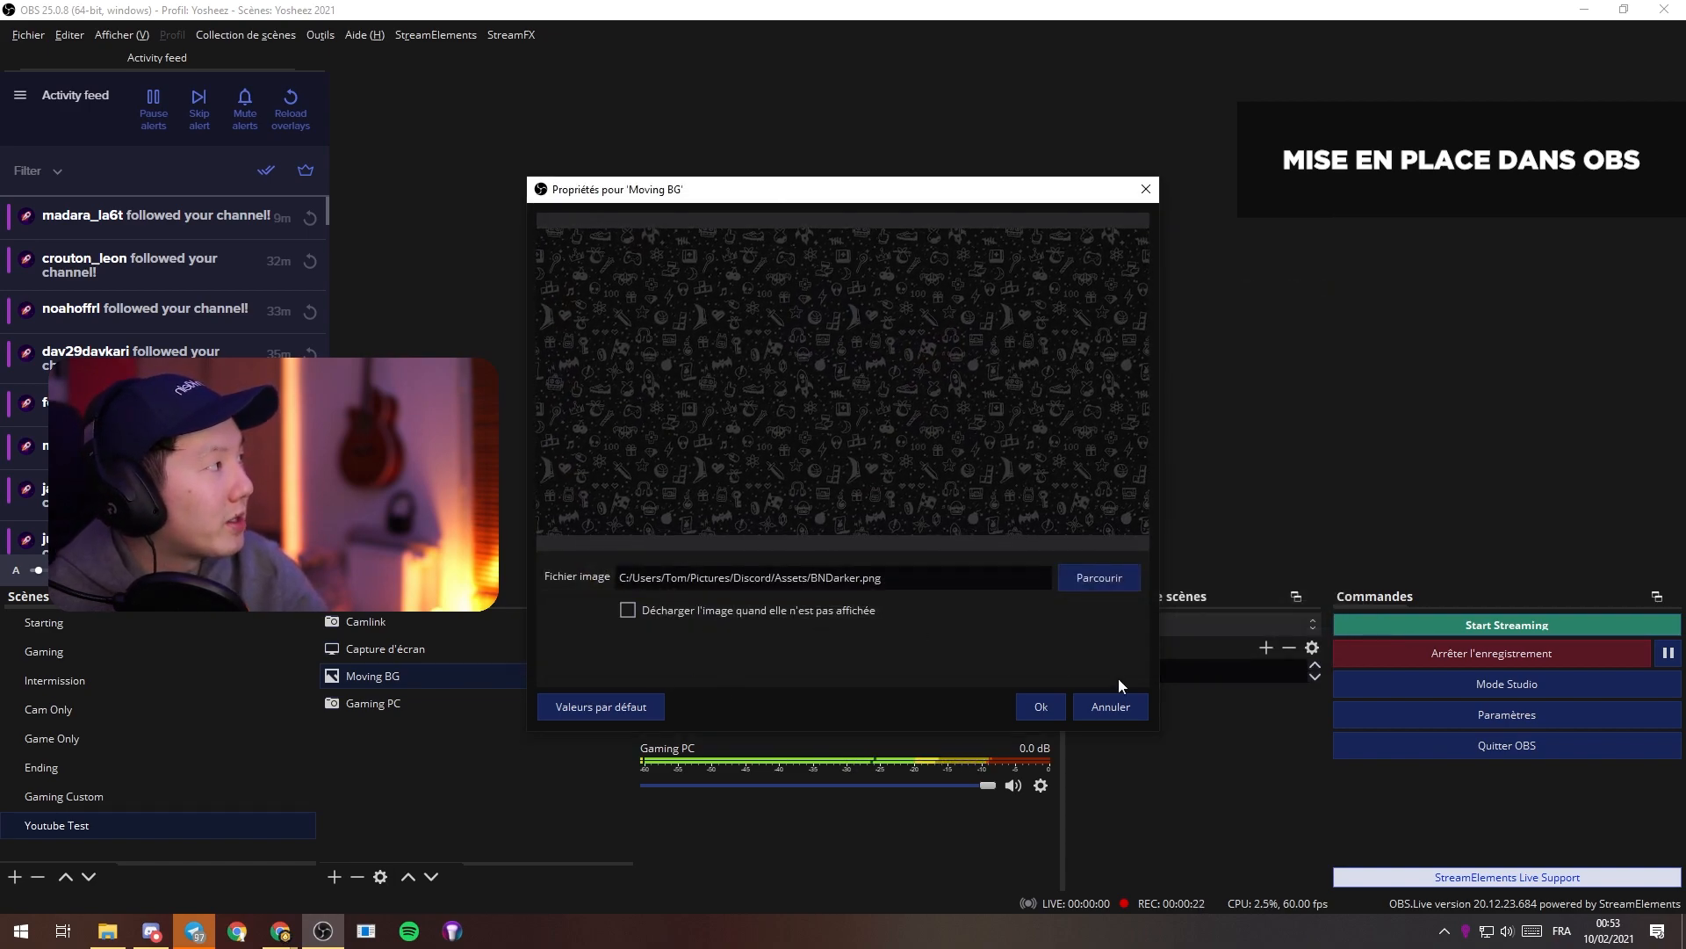
{"action": "left_click", "coordinate": [1110, 705]}
Open the filters of the Moving BG source and look up the Défilement filter among the available effect filters.
{"action": "right_click", "coordinate": [408, 673]}
{"action": "left_click", "coordinate": [465, 643]}
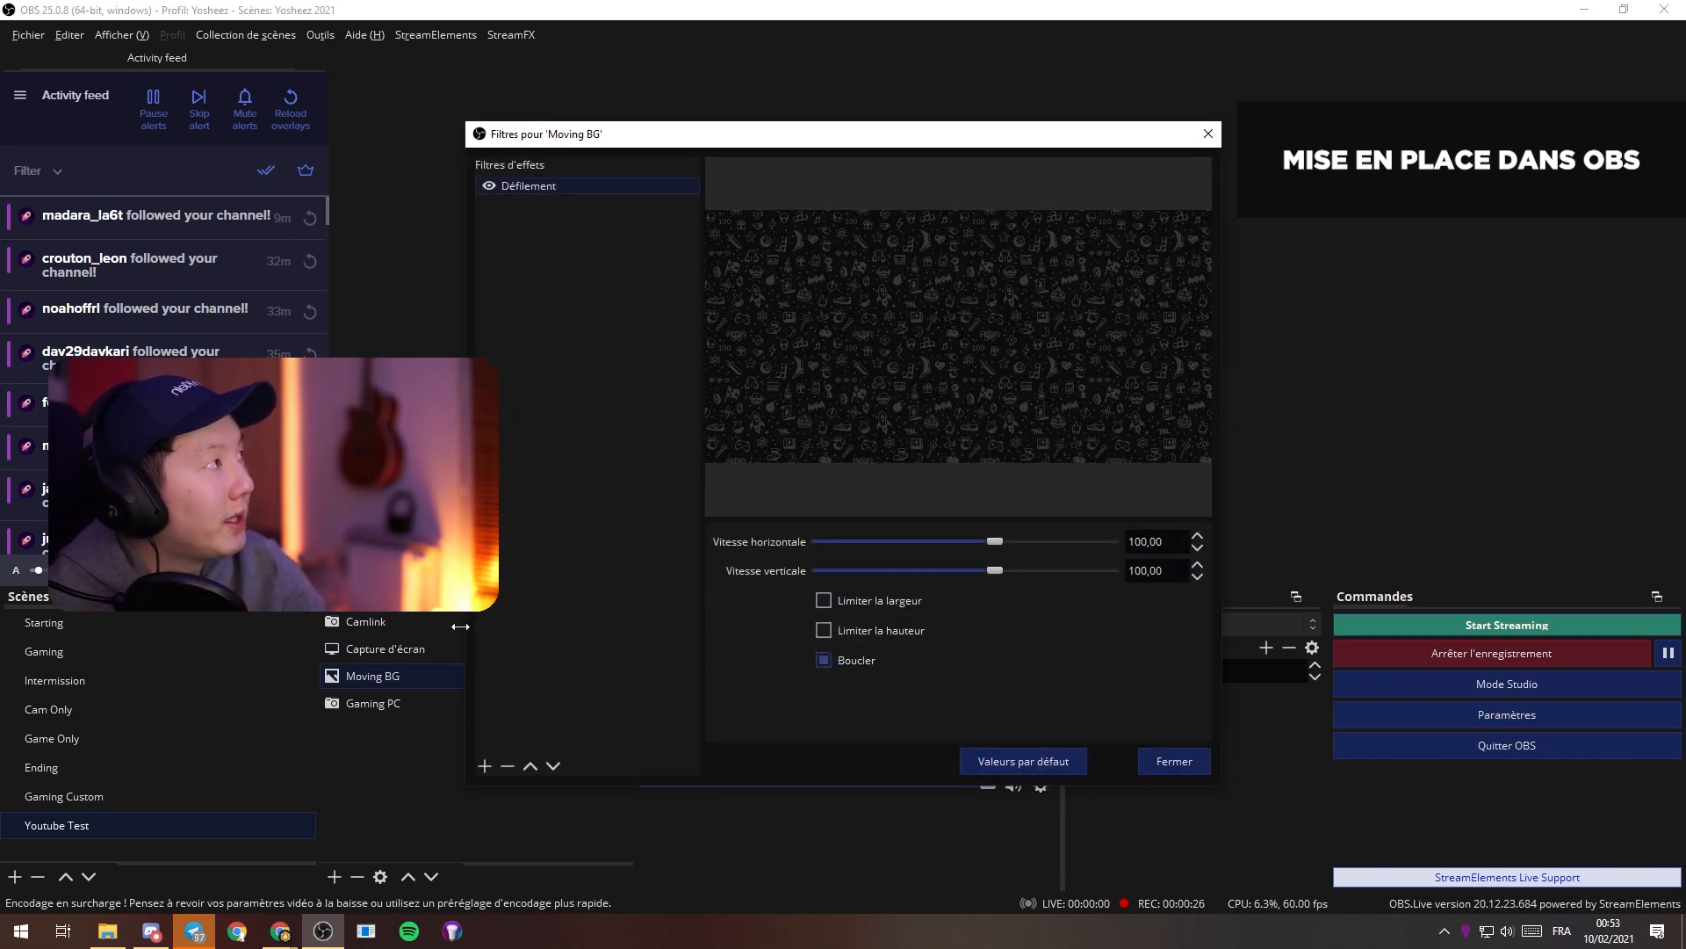
{"action": "left_click", "coordinate": [484, 765]}
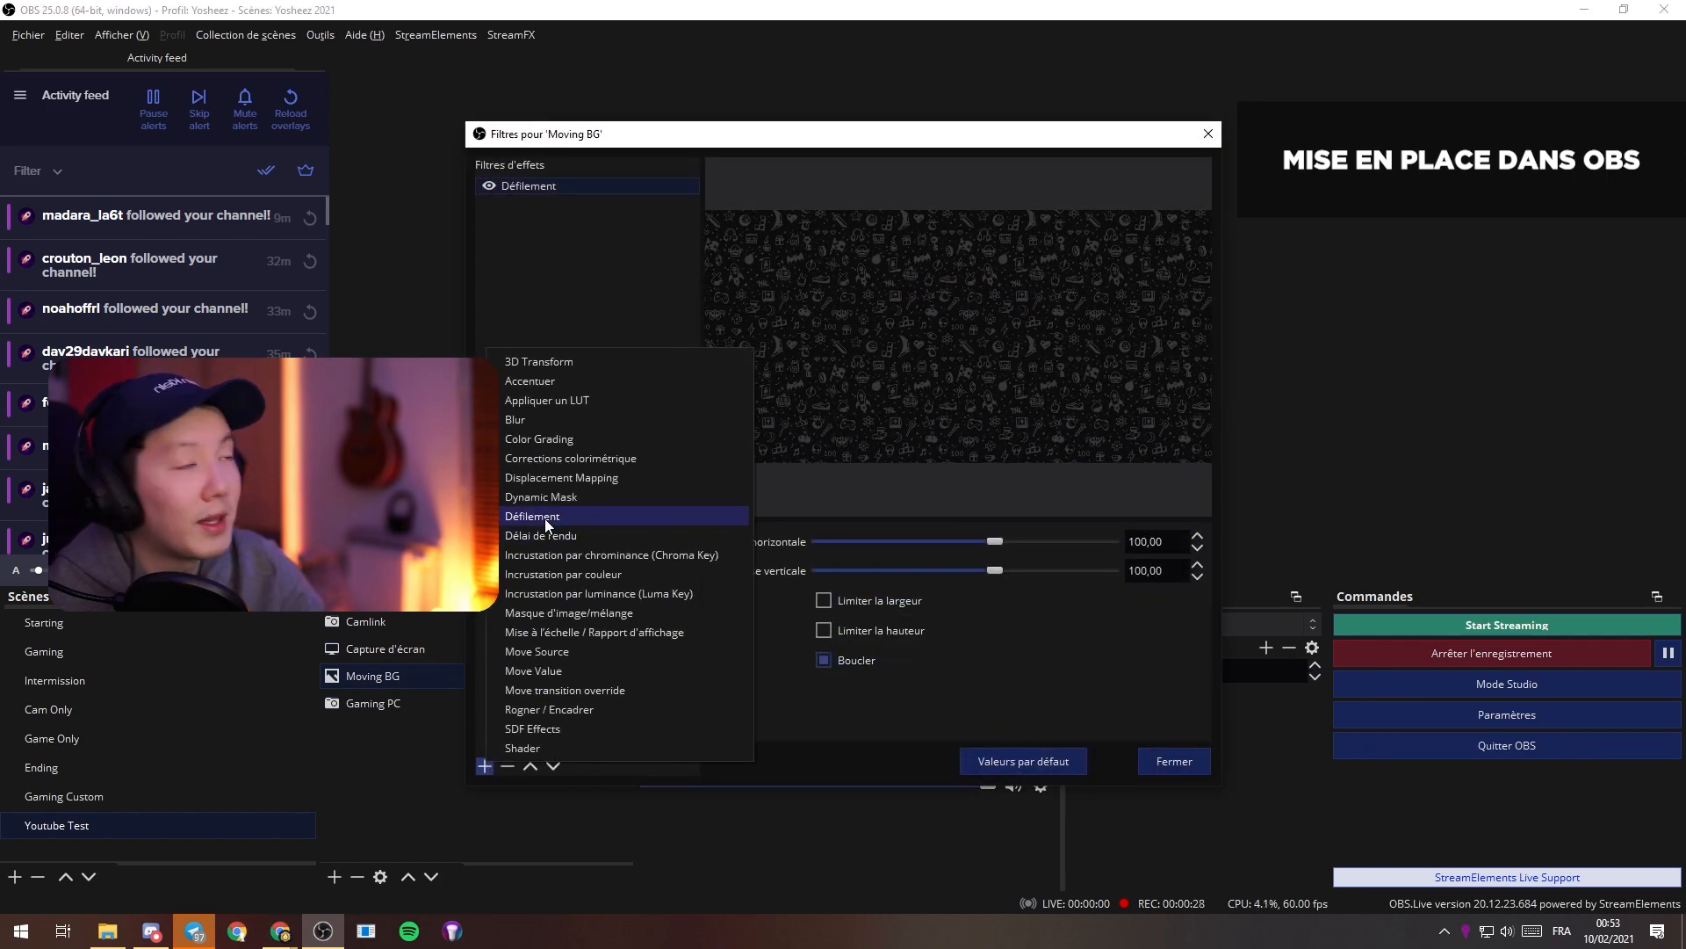
{"action": "left_click", "coordinate": [561, 218]}
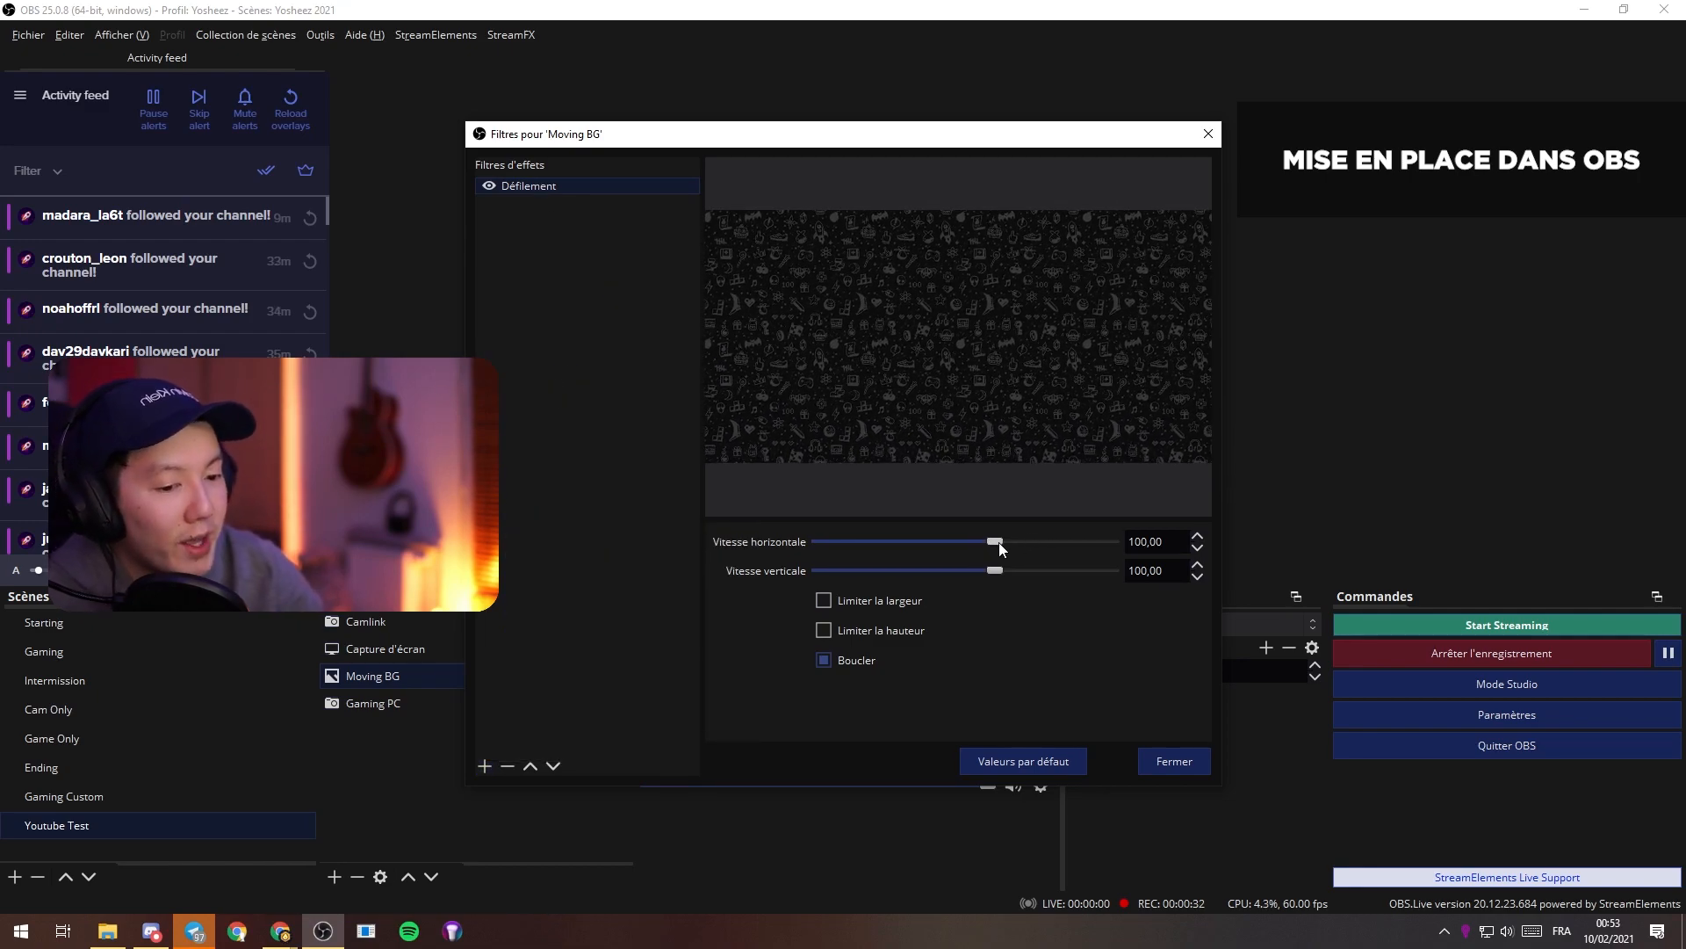
Try the Défilement filter with horizontal speeds of 500 and -500 and a vertical speed of -153.
{"action": "left_click_drag", "start_coordinate": [998, 541], "coordinate": [1117, 544]}
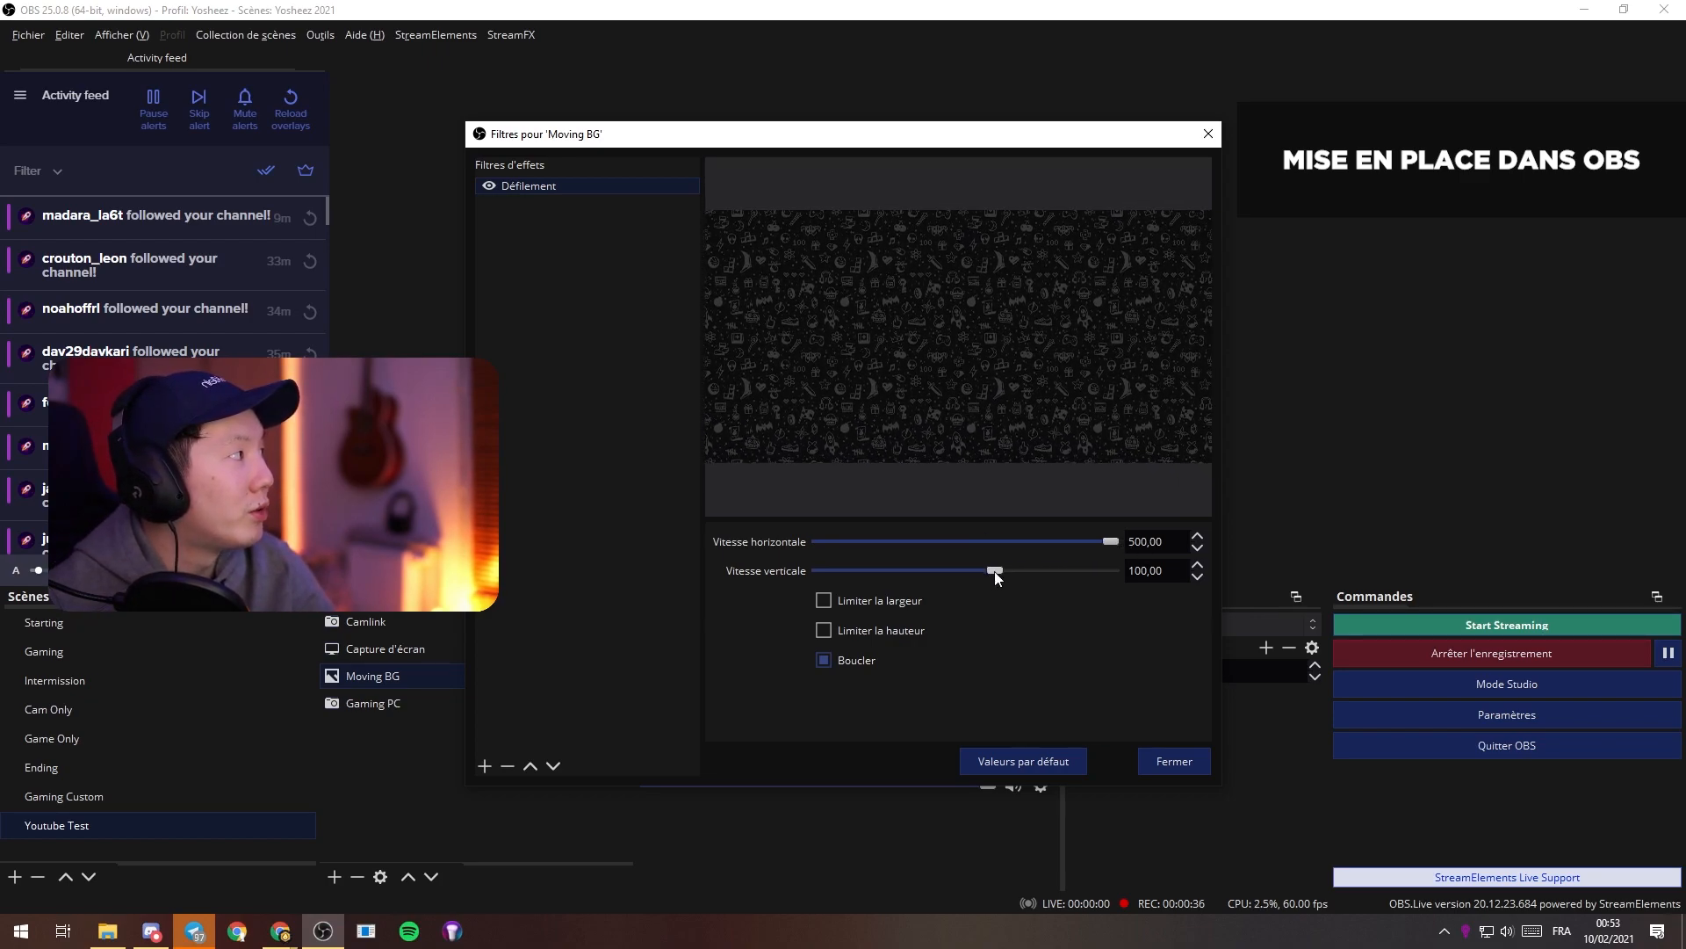
{"action": "left_click_drag", "start_coordinate": [994, 571], "coordinate": [922, 569]}
{"action": "left_click_drag", "start_coordinate": [1110, 541], "coordinate": [766, 547]}
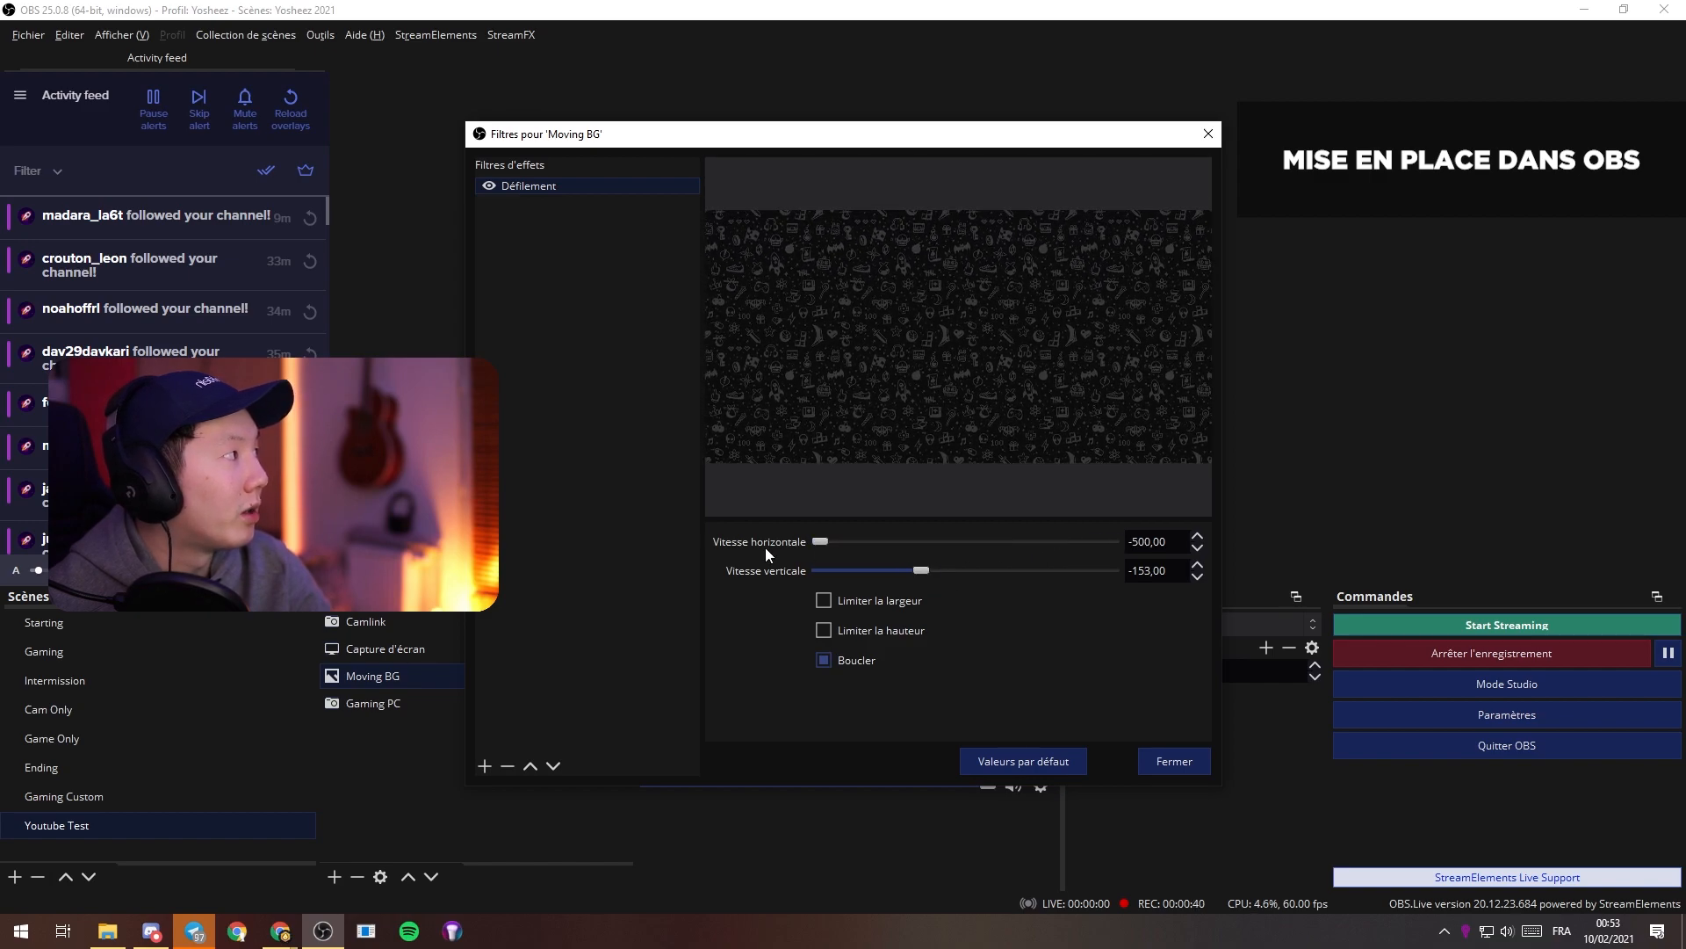
Set both the horizontal and vertical scrolling speeds of the Moving BG background to 100.
{"action": "left_click_drag", "start_coordinate": [1151, 541], "coordinate": [1125, 540]}
{"action": "type", "text": "100"}
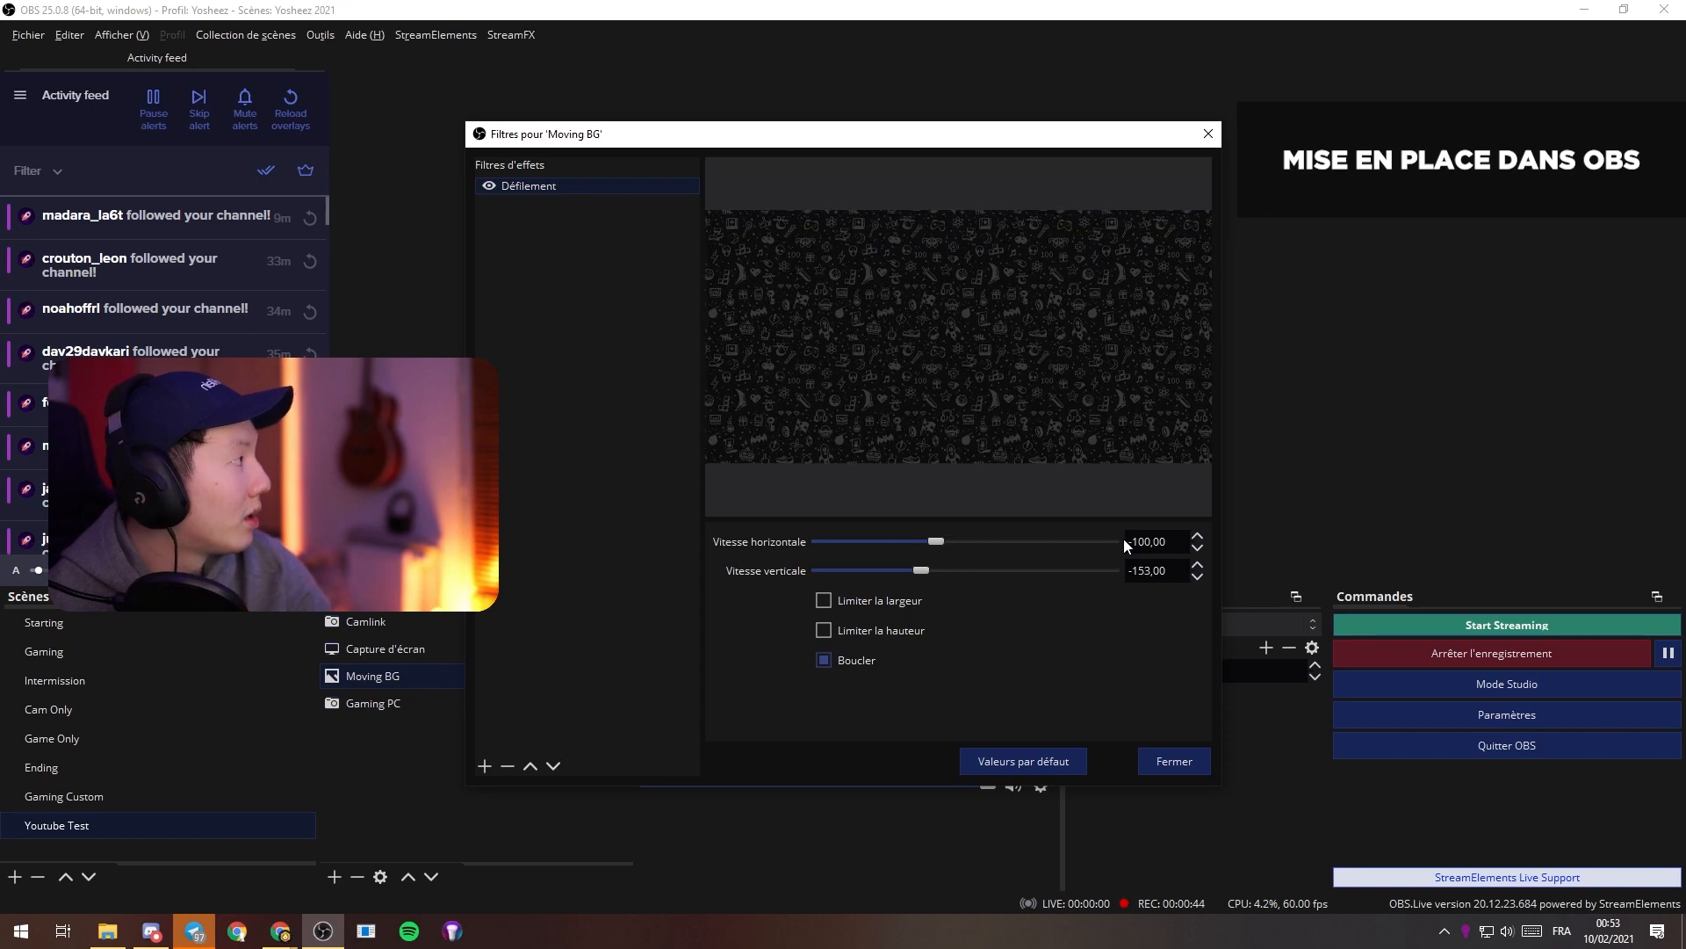
{"action": "type", "text": "100"}
{"action": "key", "text": "Tab"}
{"action": "type", "text": "100"}
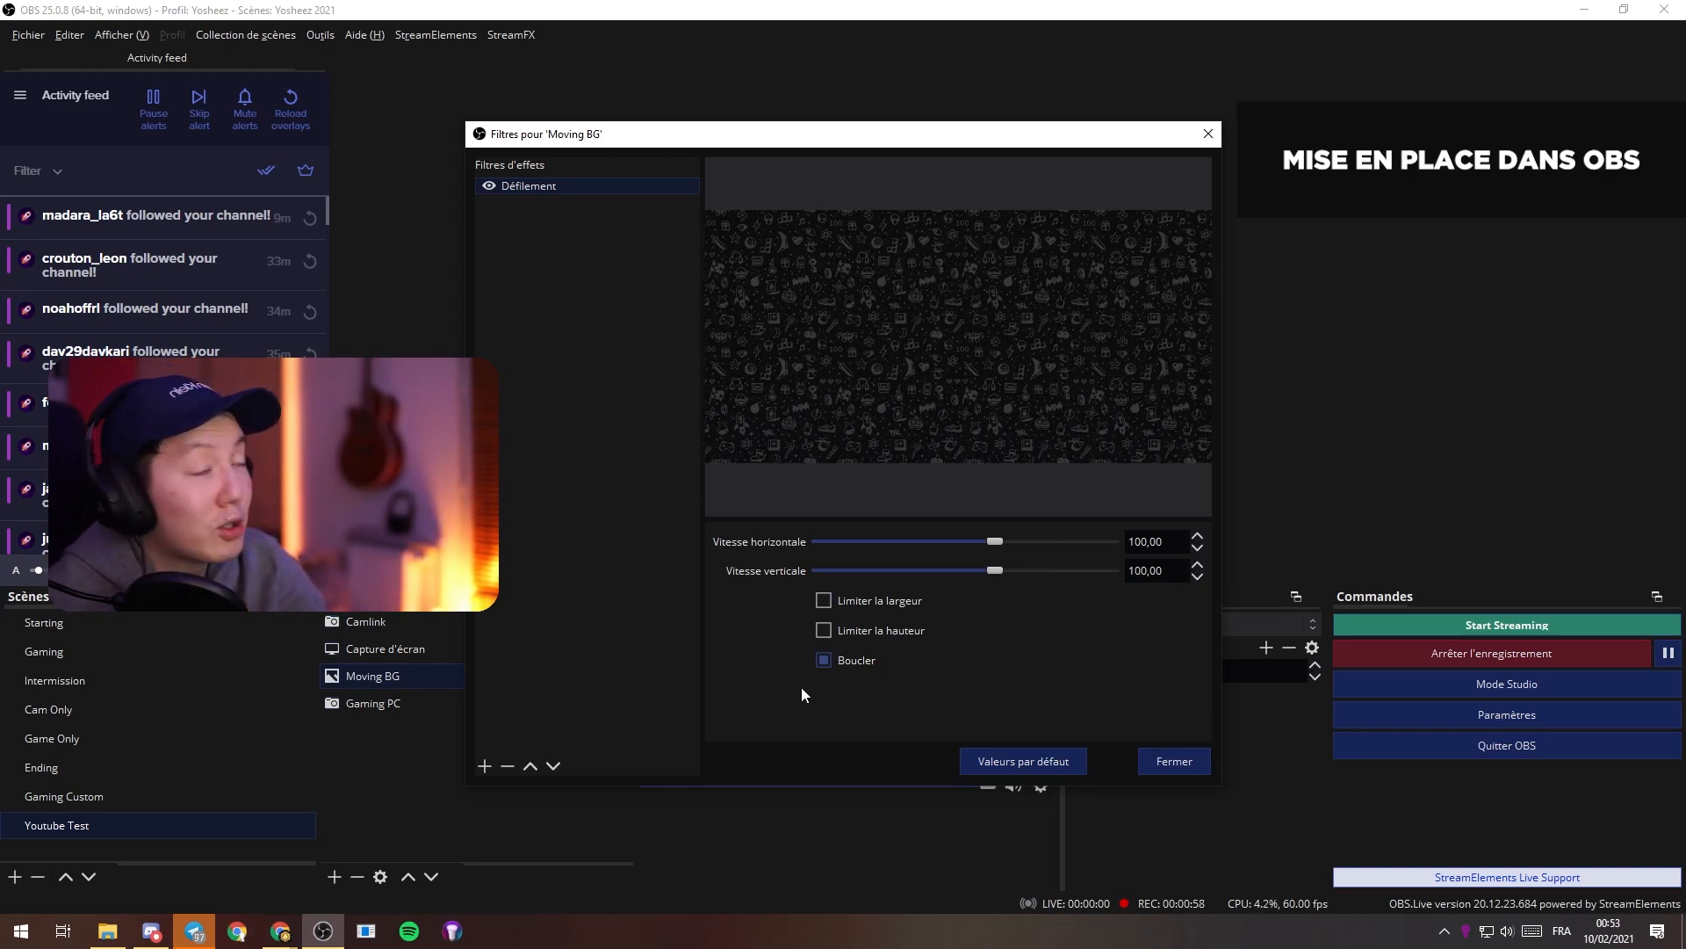
Try the Défilement filter without looping, turn Boucler back on and close the Moving BG filters.
{"action": "left_click", "coordinate": [825, 665]}
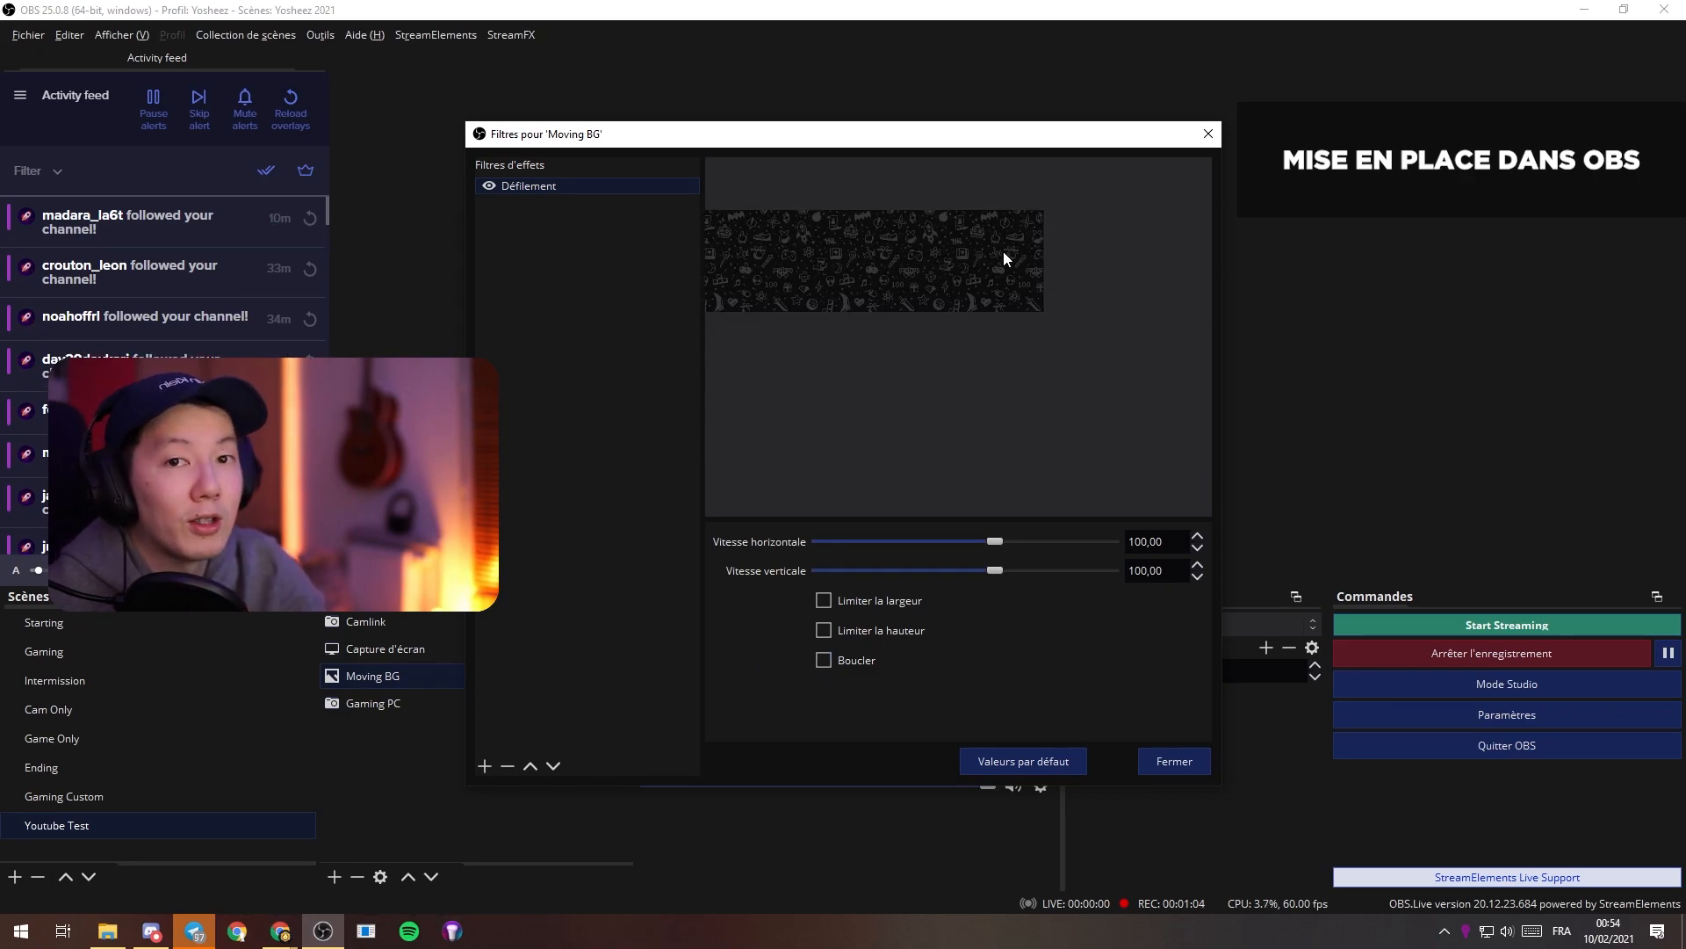
{"action": "left_click", "coordinate": [822, 656]}
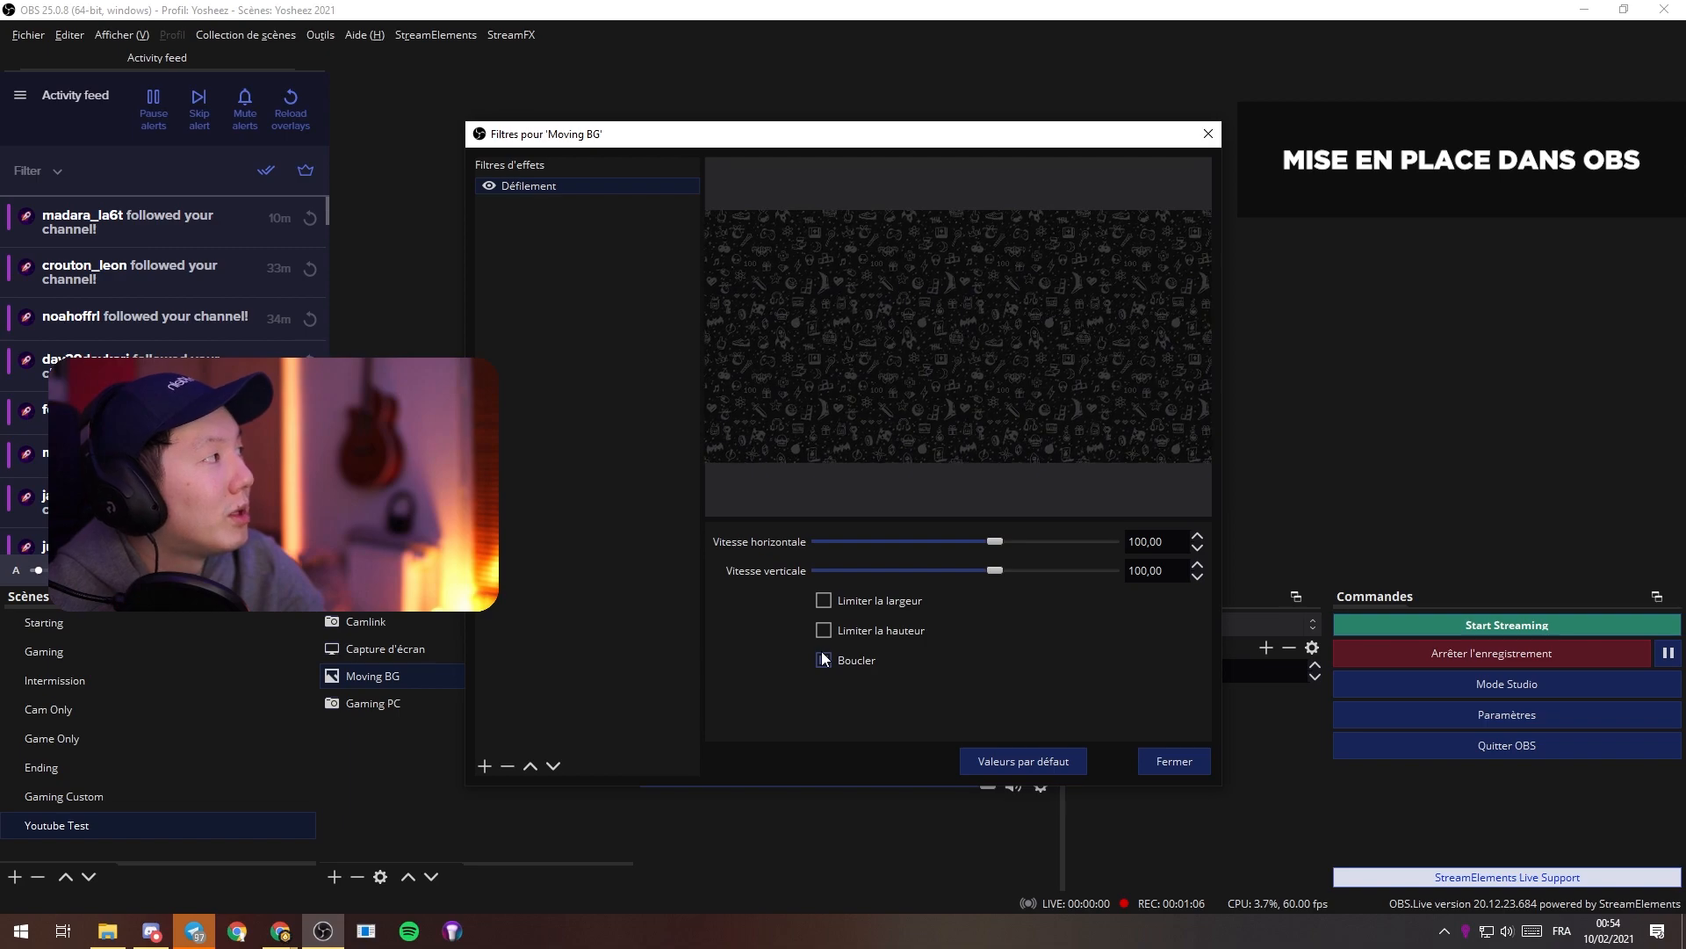
{"action": "left_click", "coordinate": [1159, 764]}
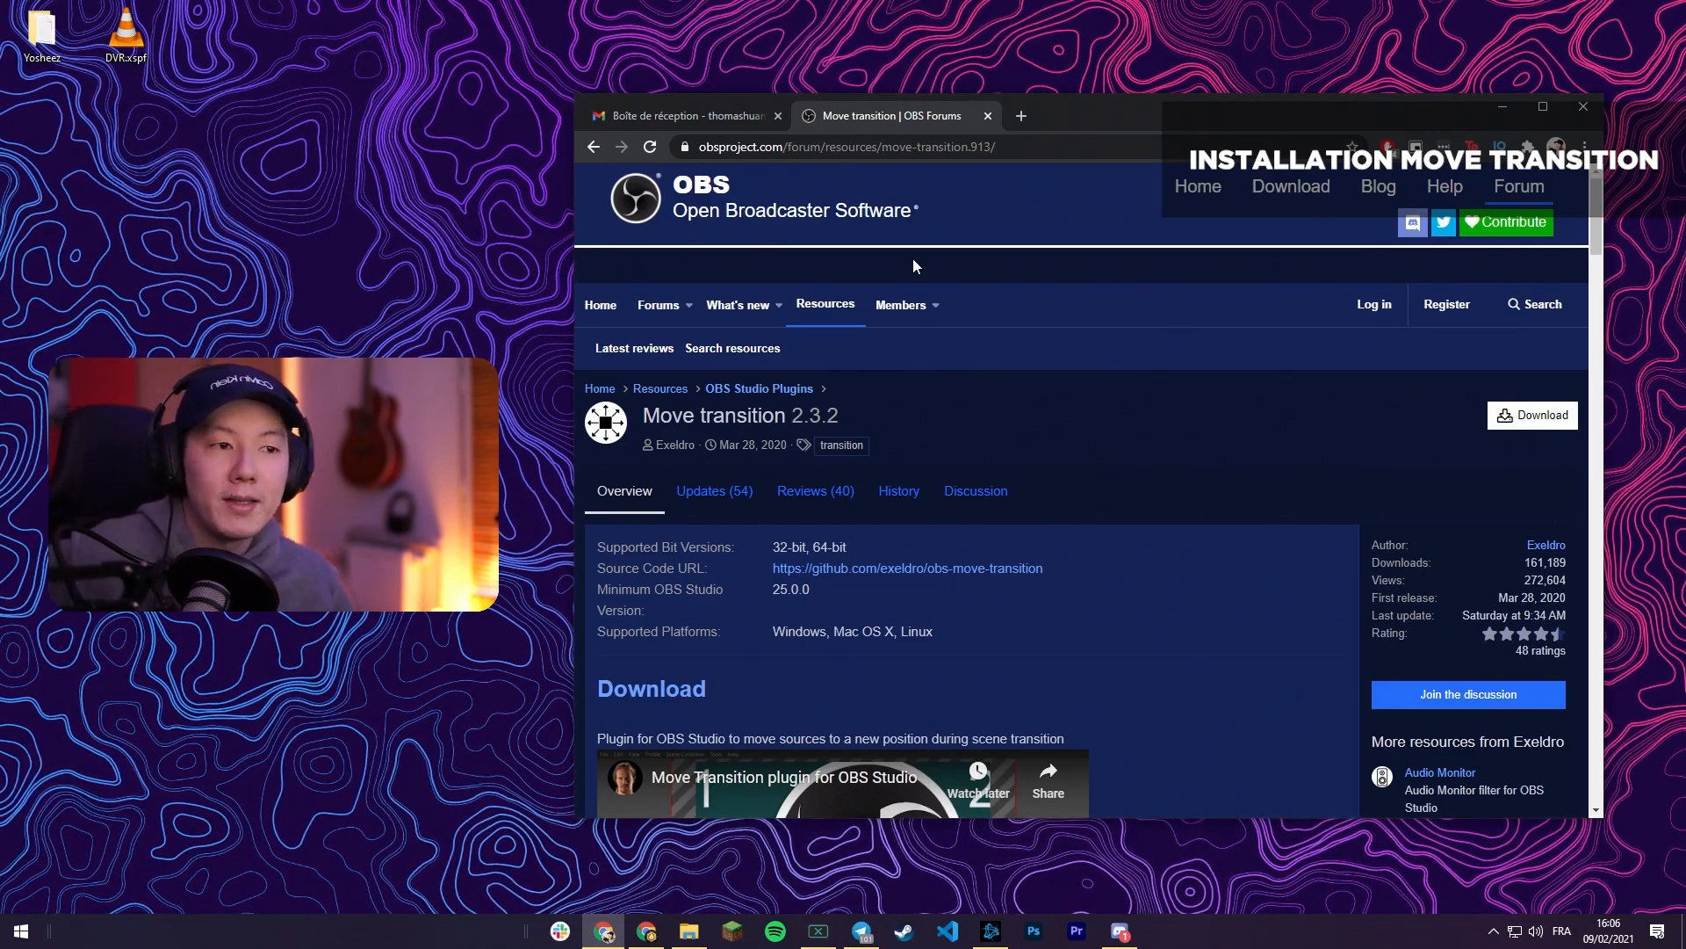
Examine the Move transition plugin page on the OBS Forums, including its address, download links and manual Windows installation instructions.
{"action": "left_click_drag", "start_coordinate": [828, 147], "coordinate": [1008, 152]}
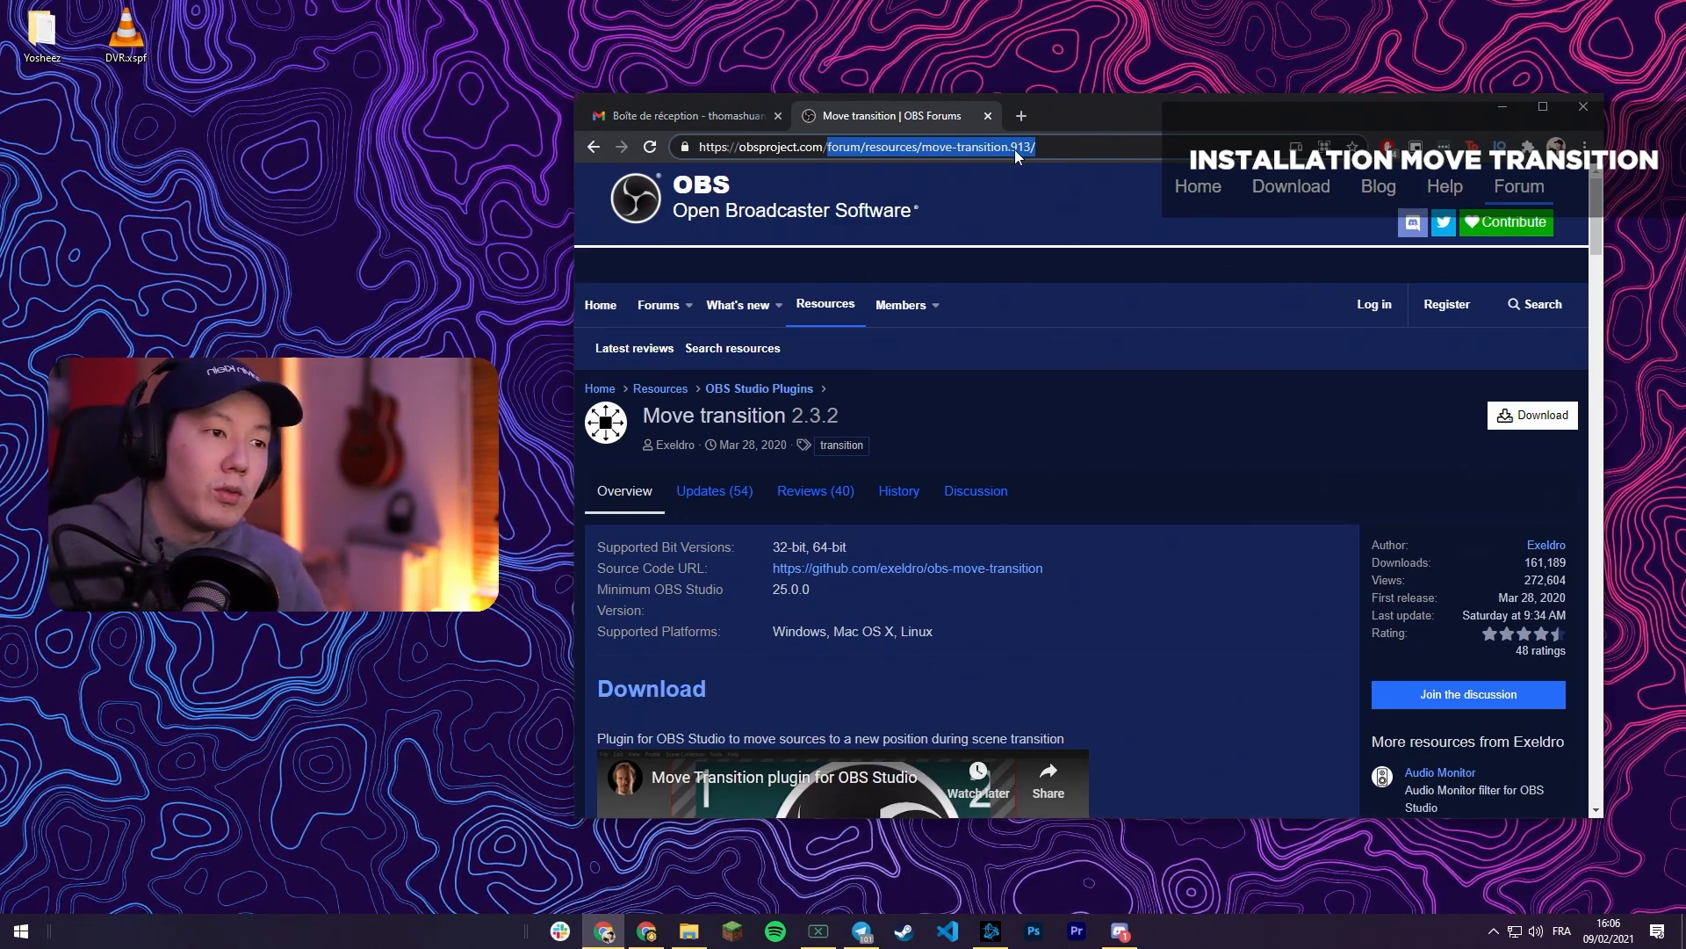
{"action": "left_click", "coordinate": [1119, 499]}
{"action": "scroll", "coordinate": [873, 431], "scroll_direction": "down", "scroll_amount": 2}
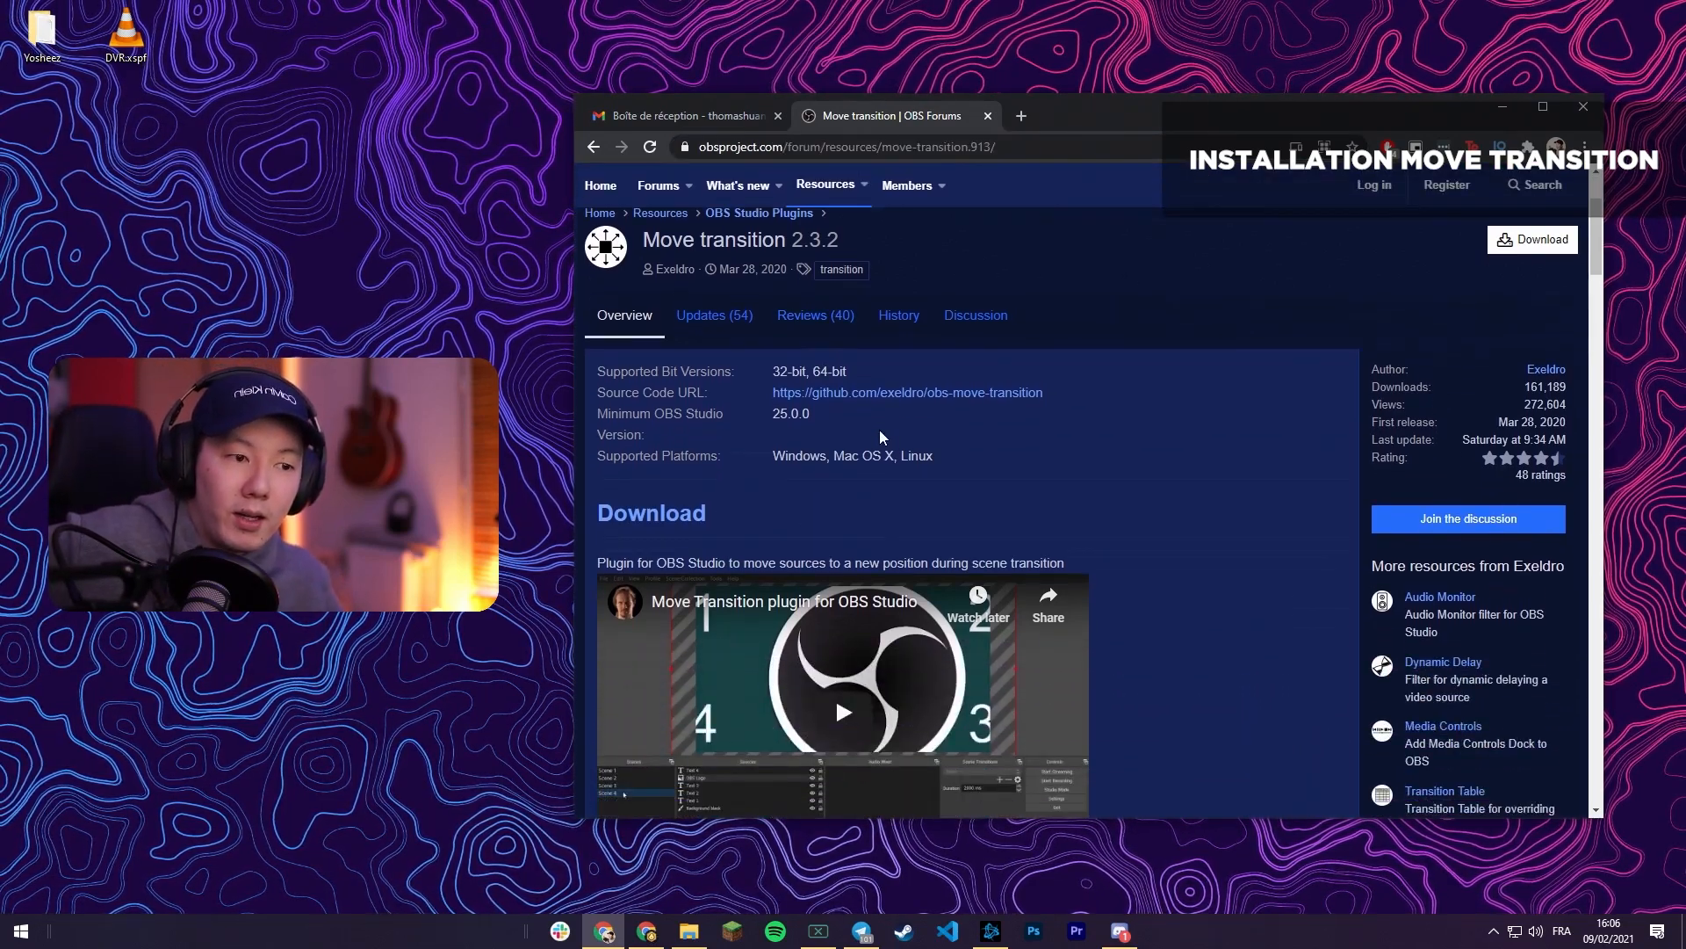
{"action": "scroll", "coordinate": [873, 430], "scroll_direction": "down", "scroll_amount": 3}
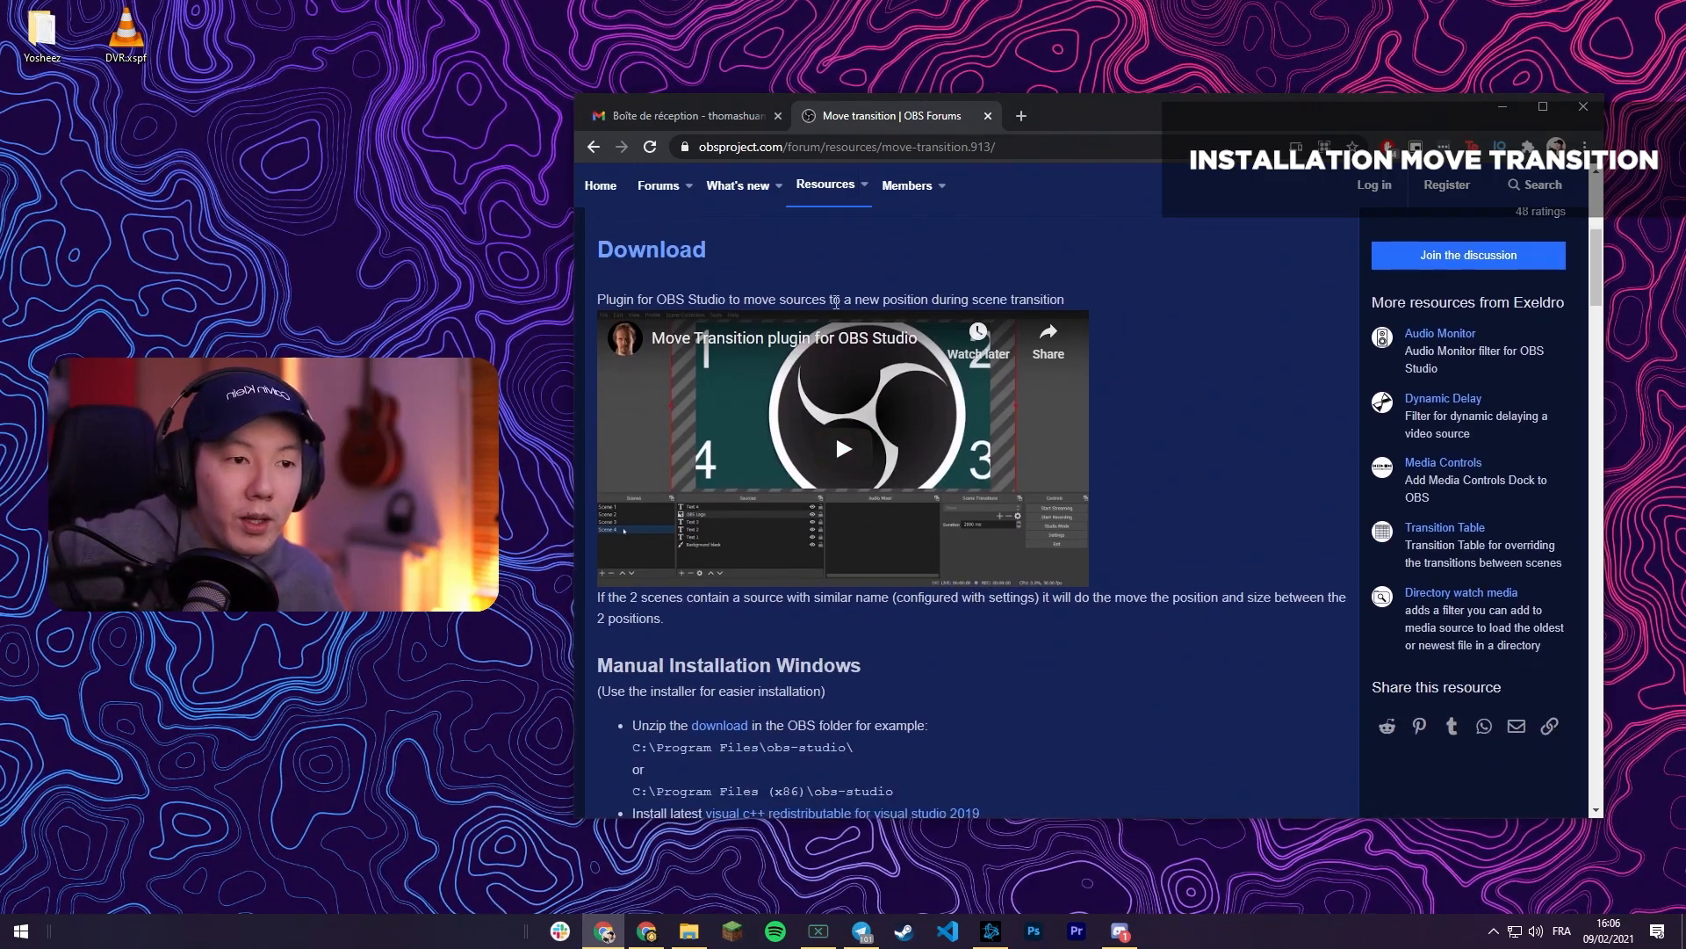
{"action": "scroll", "coordinate": [721, 430], "scroll_direction": "up", "scroll_amount": 3}
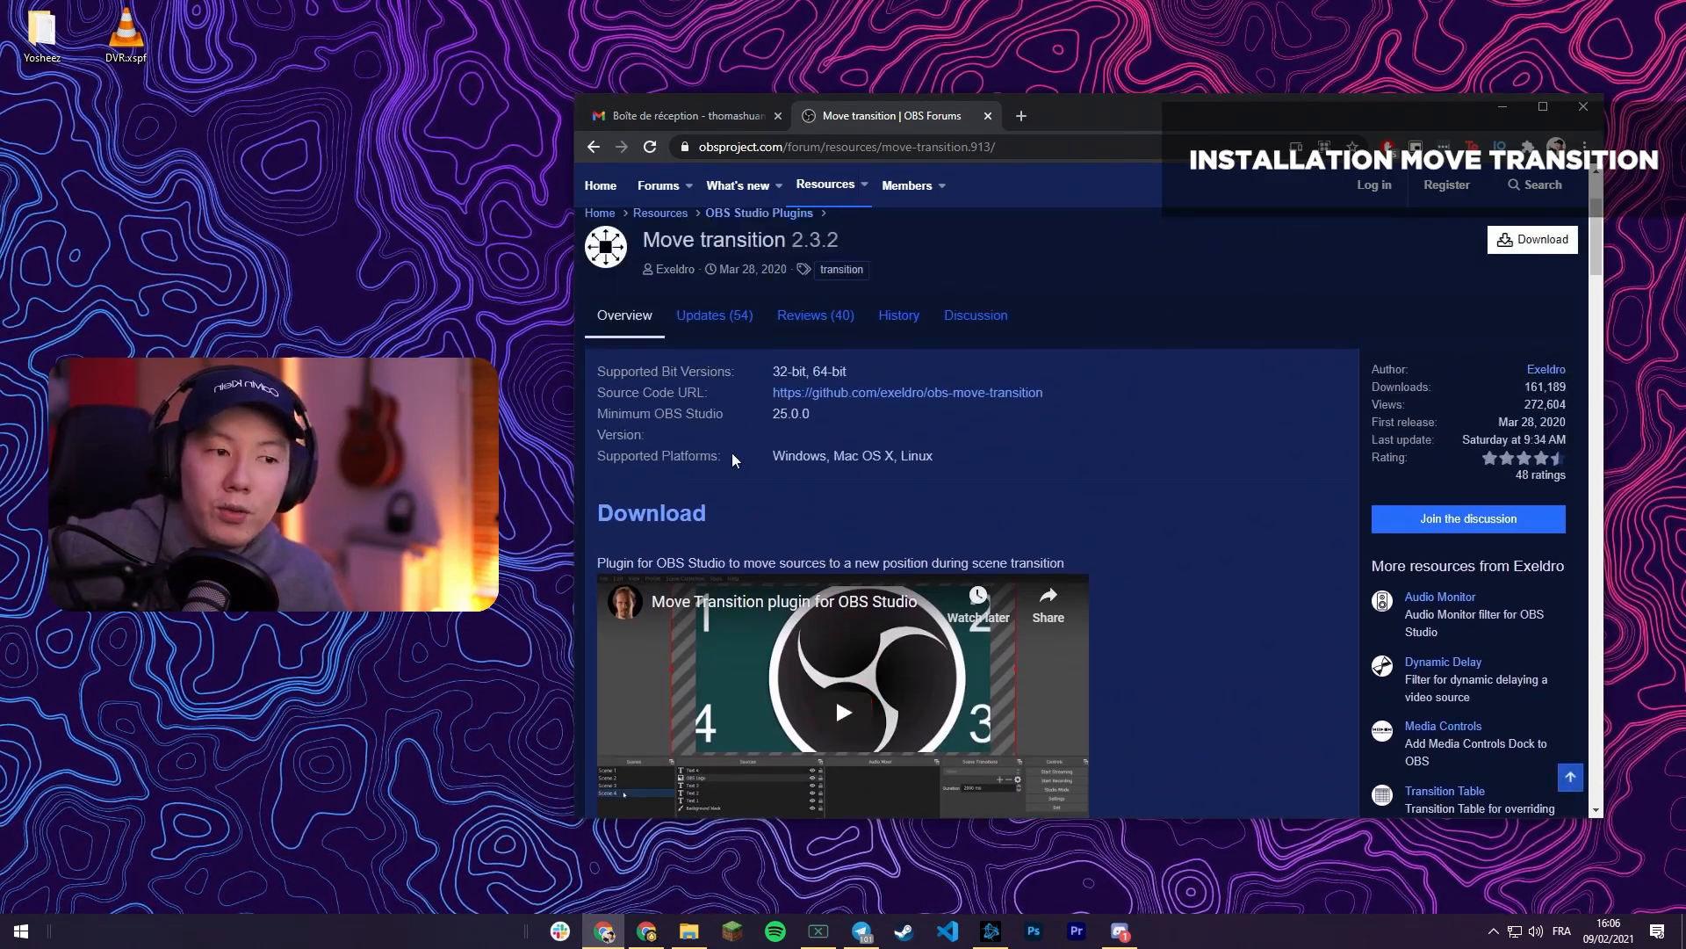
{"action": "scroll", "coordinate": [721, 571], "scroll_direction": "up", "scroll_amount": 1}
{"action": "scroll", "coordinate": [675, 581], "scroll_direction": "down", "scroll_amount": 1}
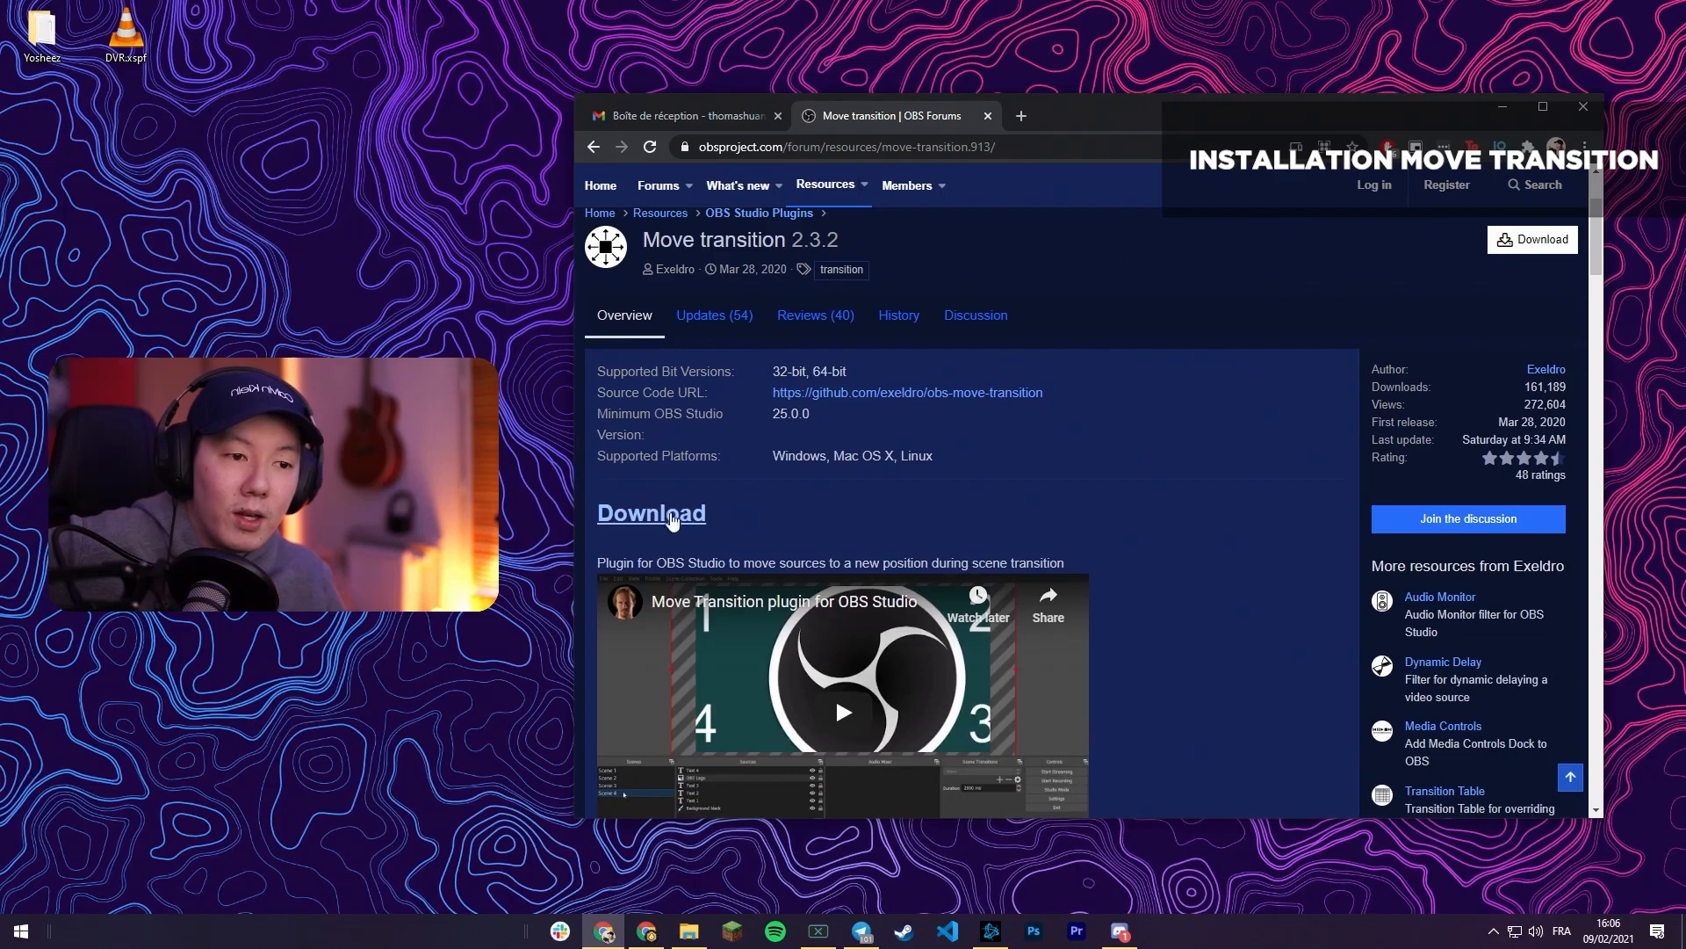
{"action": "scroll", "coordinate": [672, 518], "scroll_direction": "down", "scroll_amount": 6}
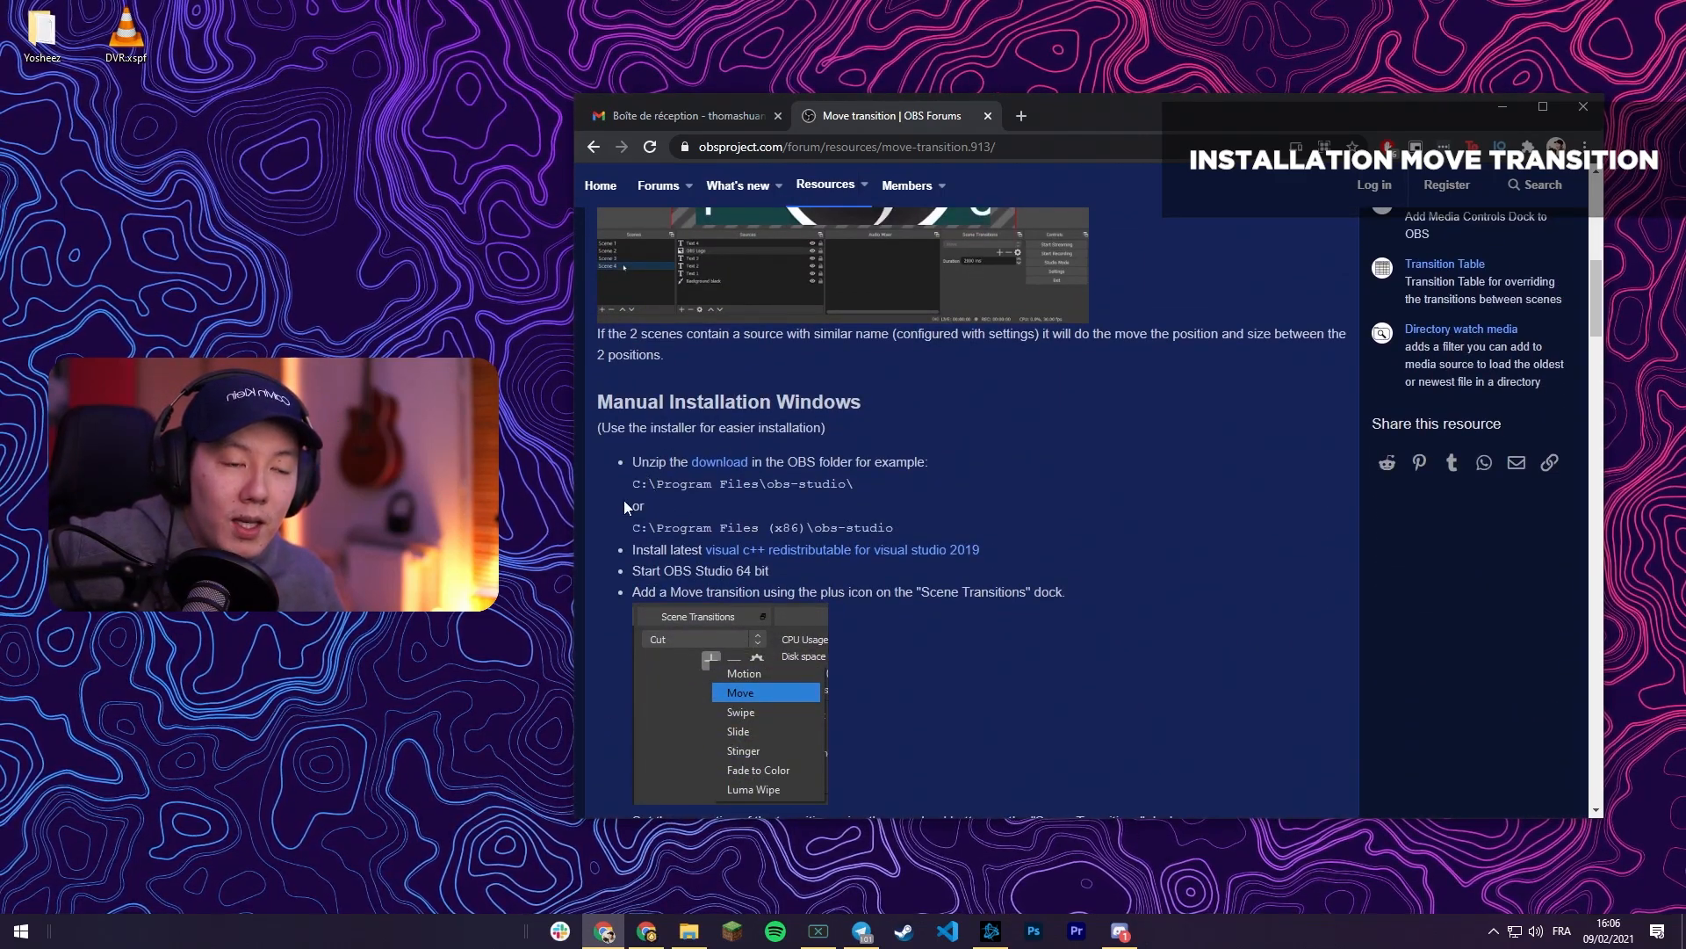
Examine the alternative OBS folder path C:\Program Files (x86)\obs-studio and the remaining manual Windows installation instructions for the Move transition.
{"action": "left_click_drag", "start_coordinate": [629, 528], "coordinate": [895, 518]}
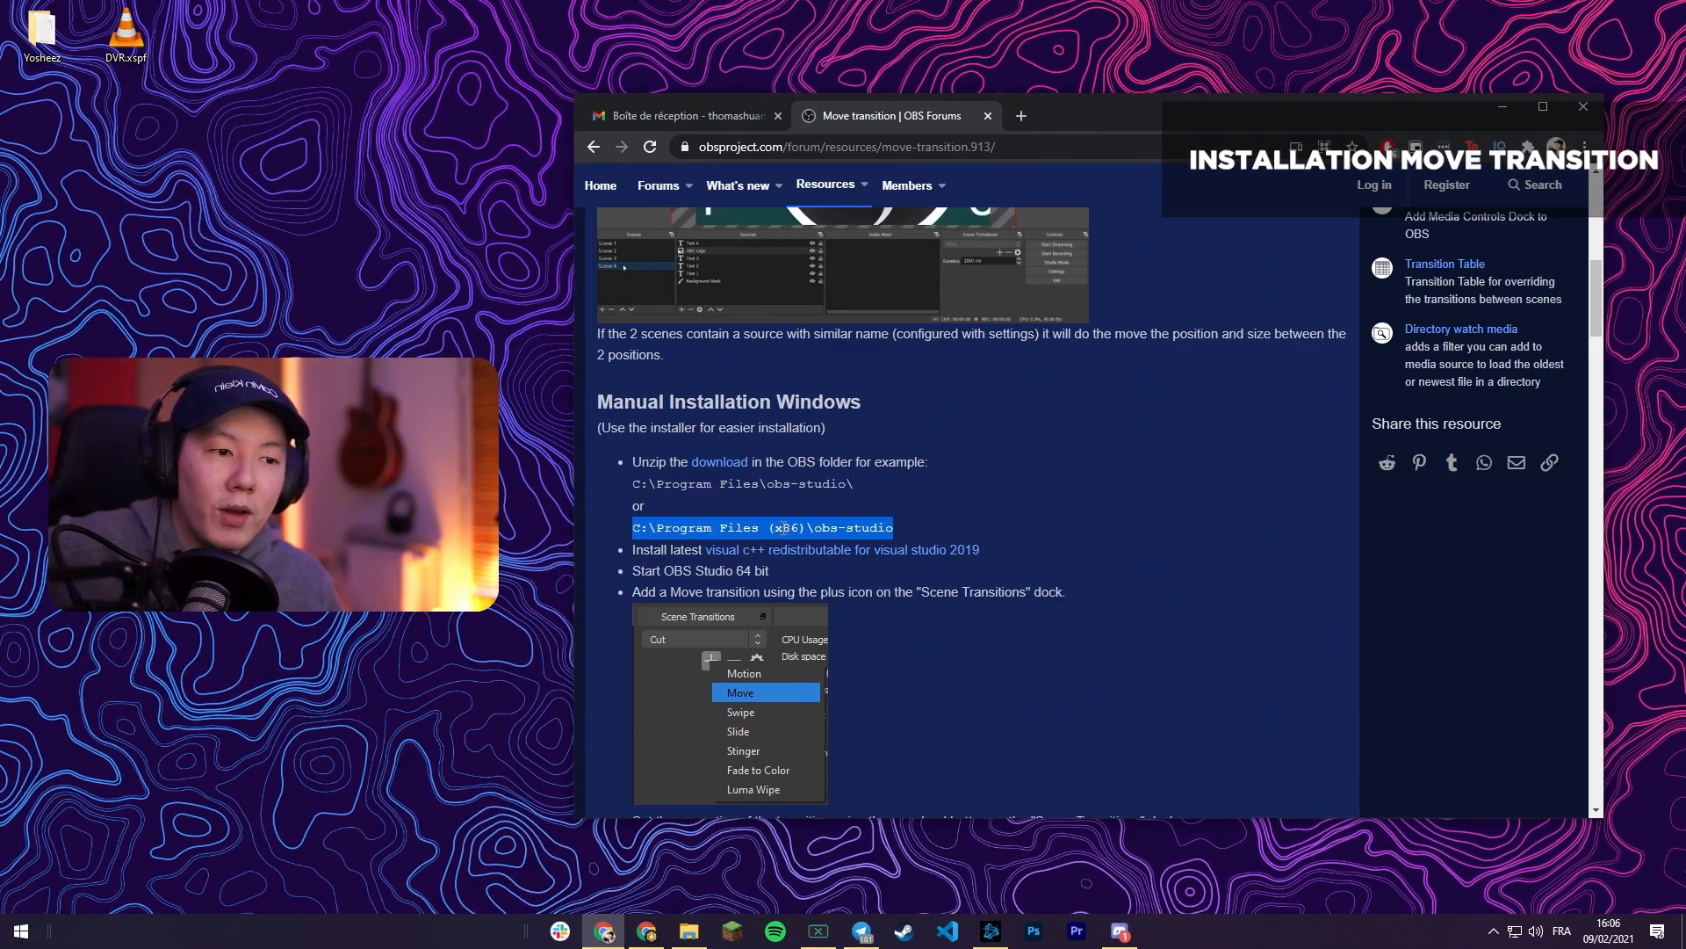
{"action": "left_click", "coordinate": [811, 527]}
{"action": "scroll", "coordinate": [894, 527], "scroll_direction": "down", "scroll_amount": 3}
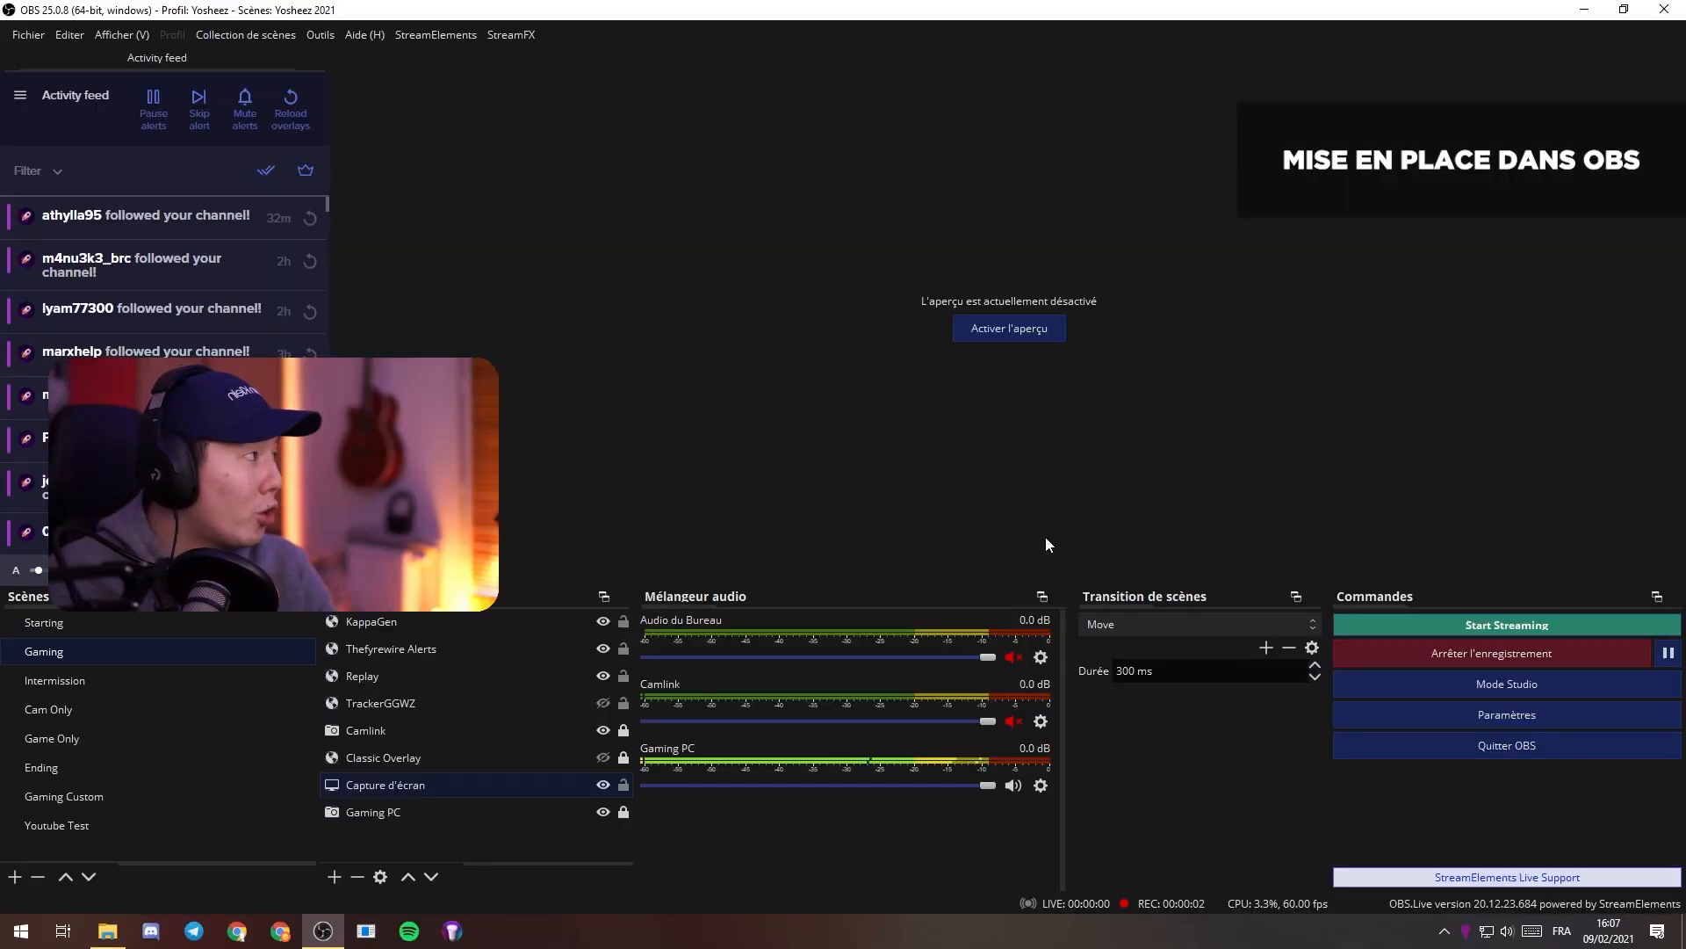
In OBS, choose Move as the scene transition and open its properties.
{"action": "left_click", "coordinate": [1215, 624]}
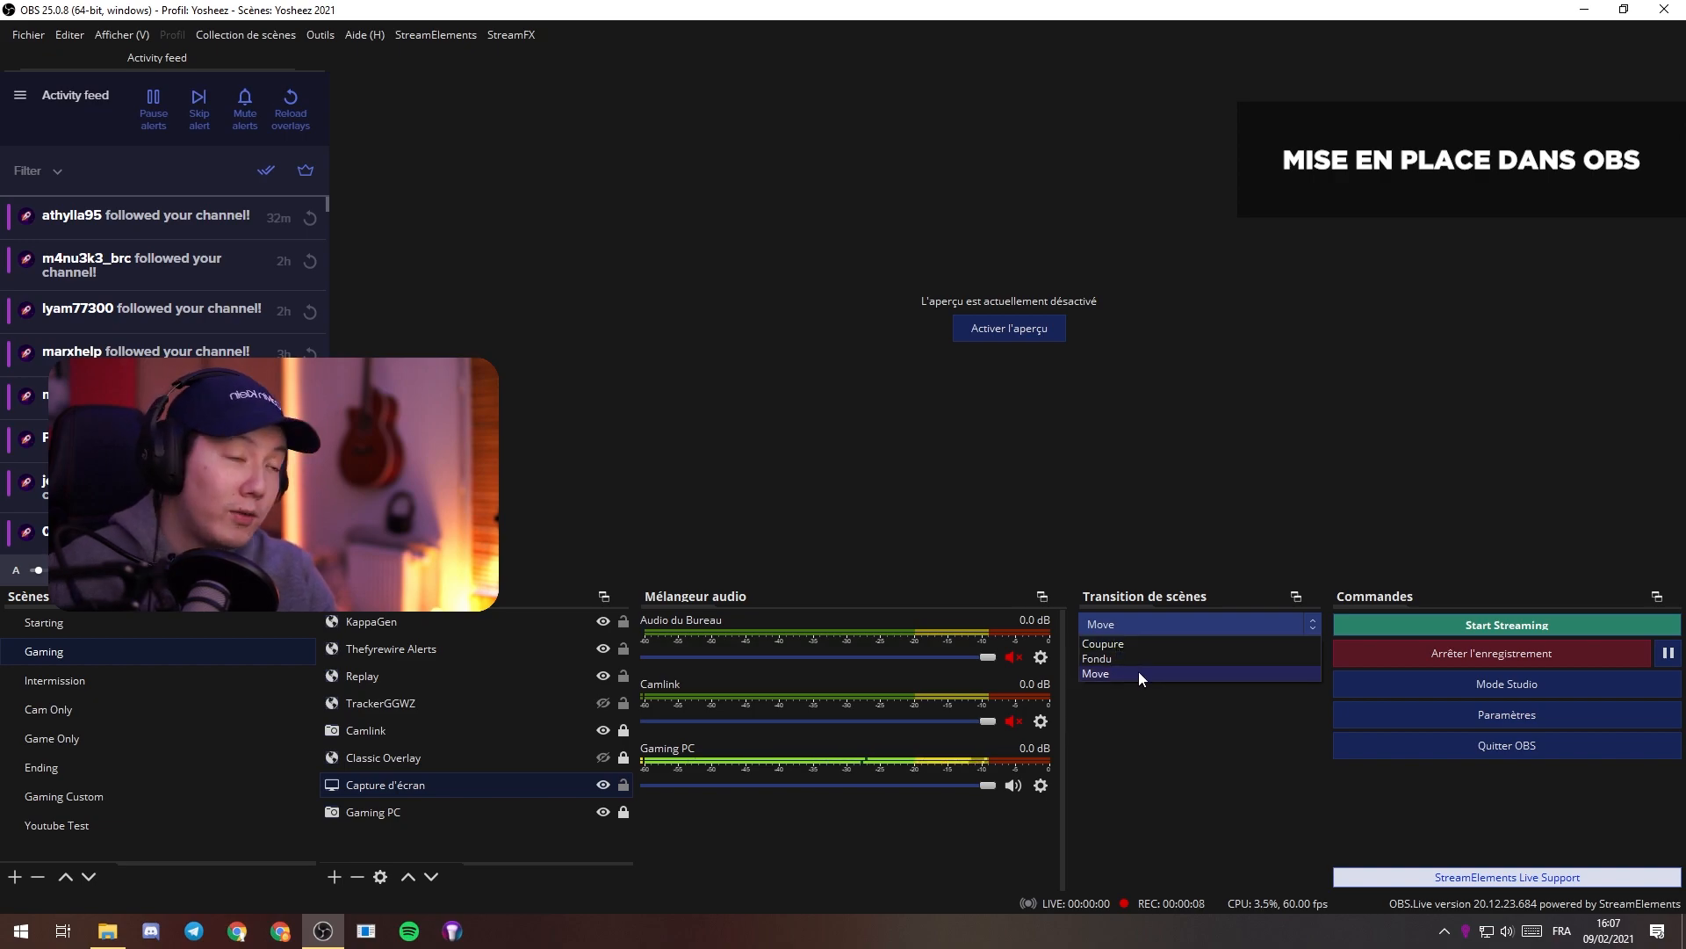
{"action": "left_click", "coordinate": [1138, 671]}
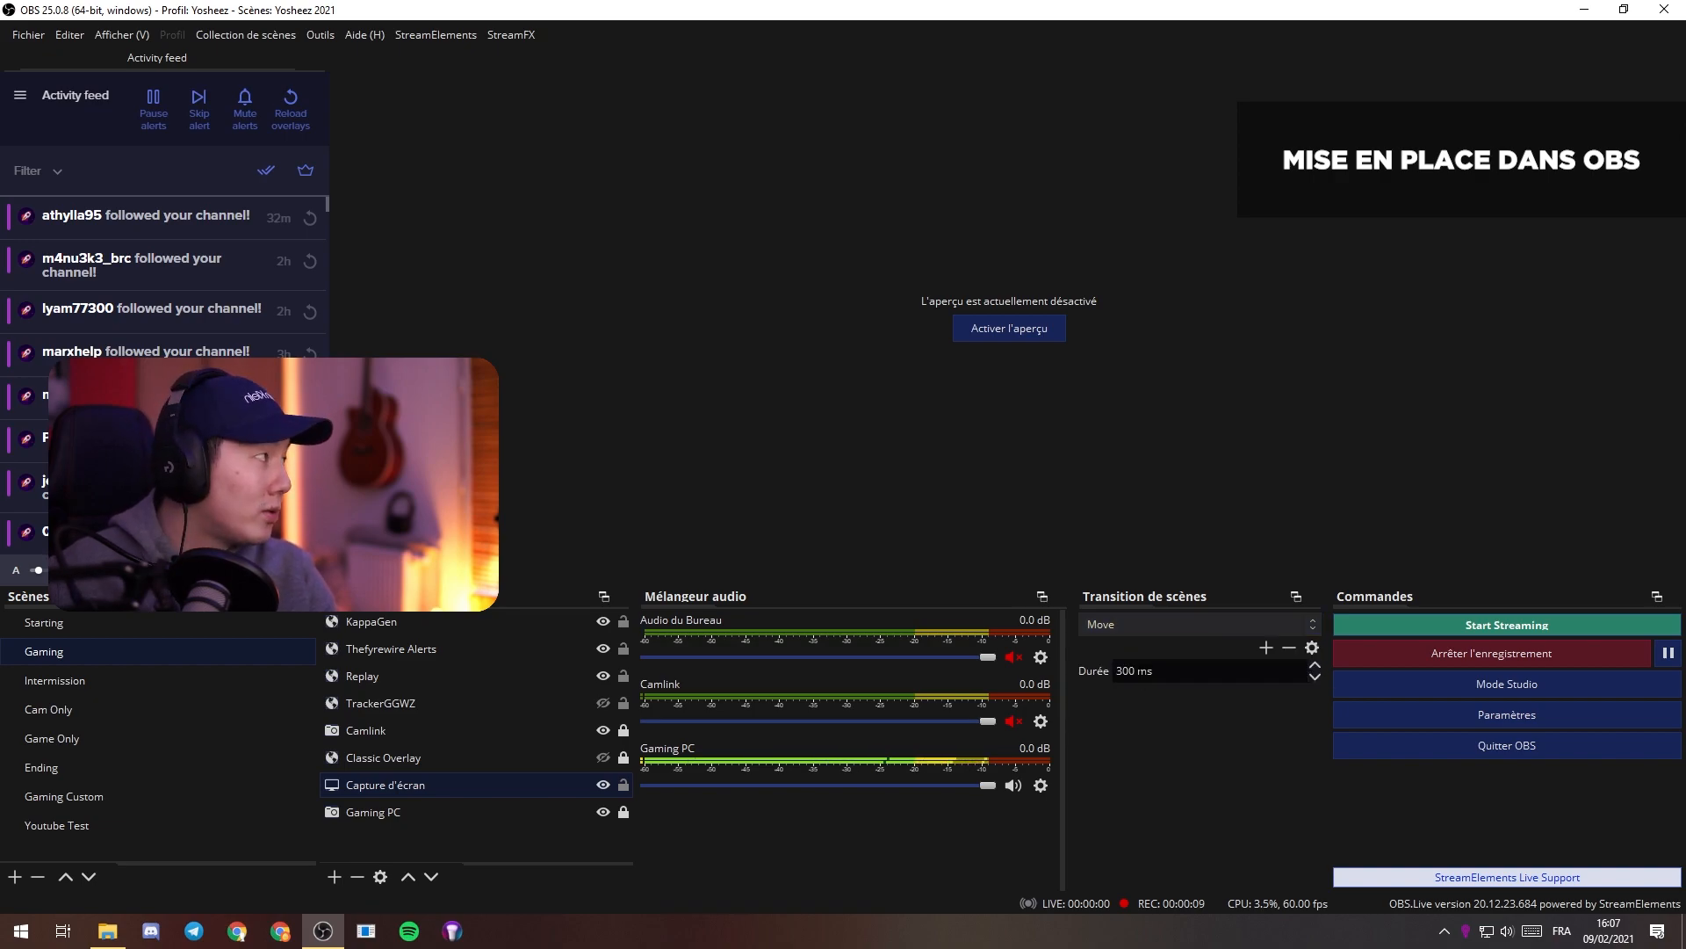
{"action": "left_click", "coordinate": [1311, 647]}
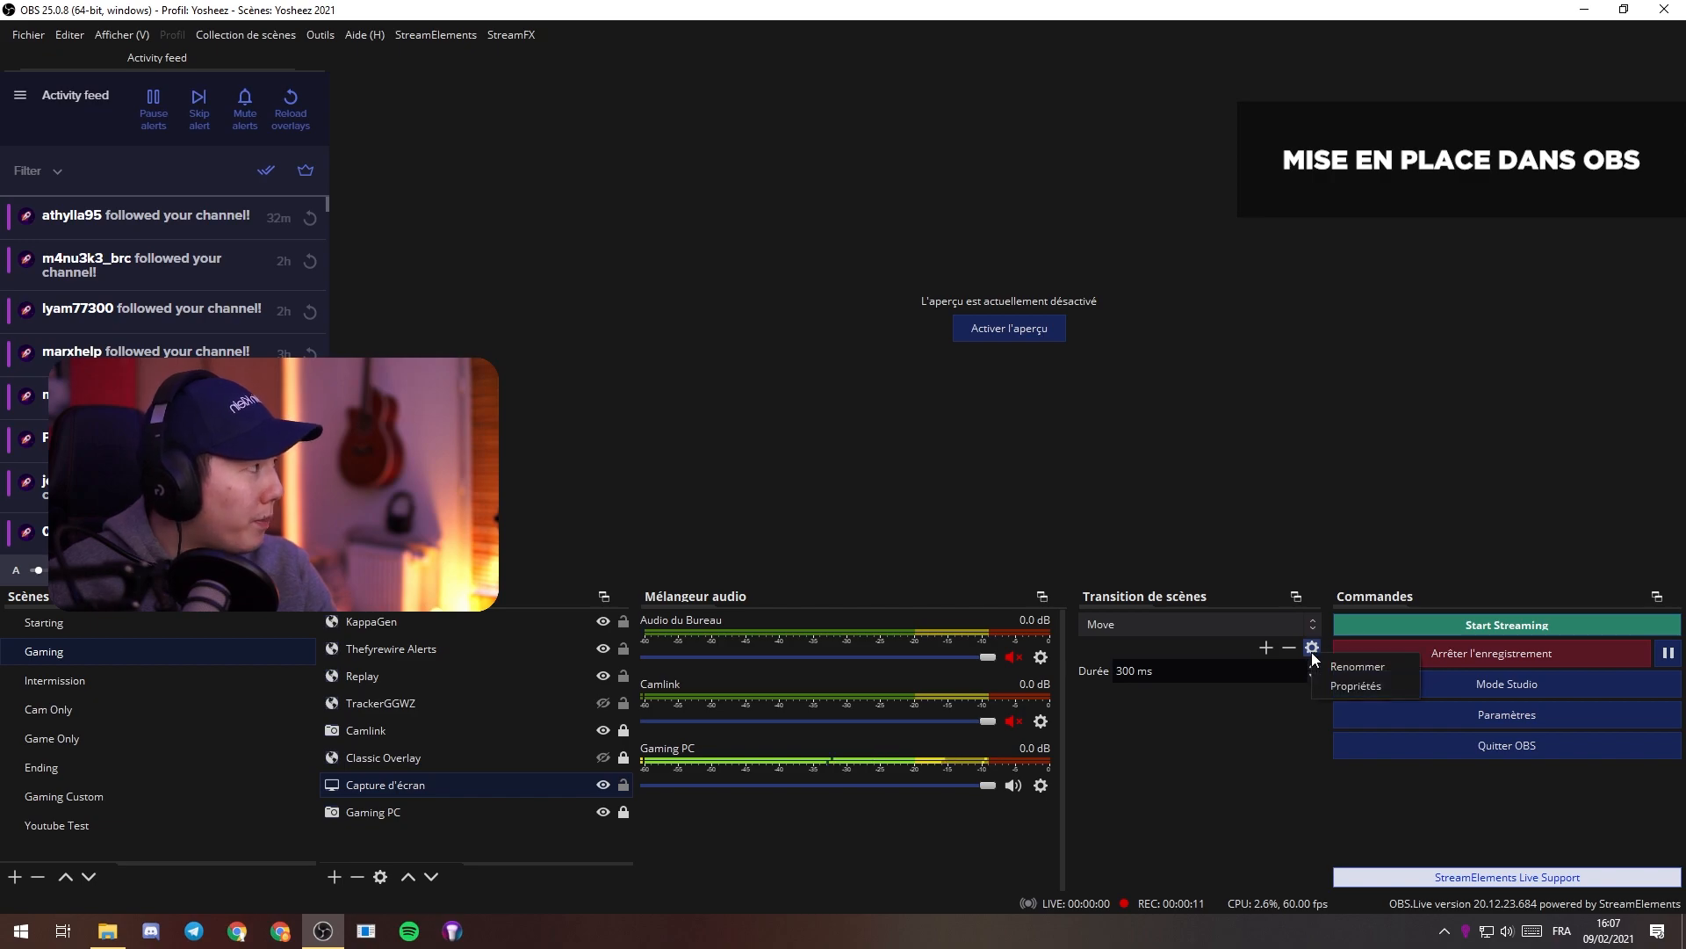
{"action": "left_click", "coordinate": [1352, 686]}
Review the Move transition's easing, zoom, position and transition settings for matched, appearing and disappearing items, and accept the properties.
{"action": "scroll", "coordinate": [794, 524], "scroll_direction": "down", "scroll_amount": 5}
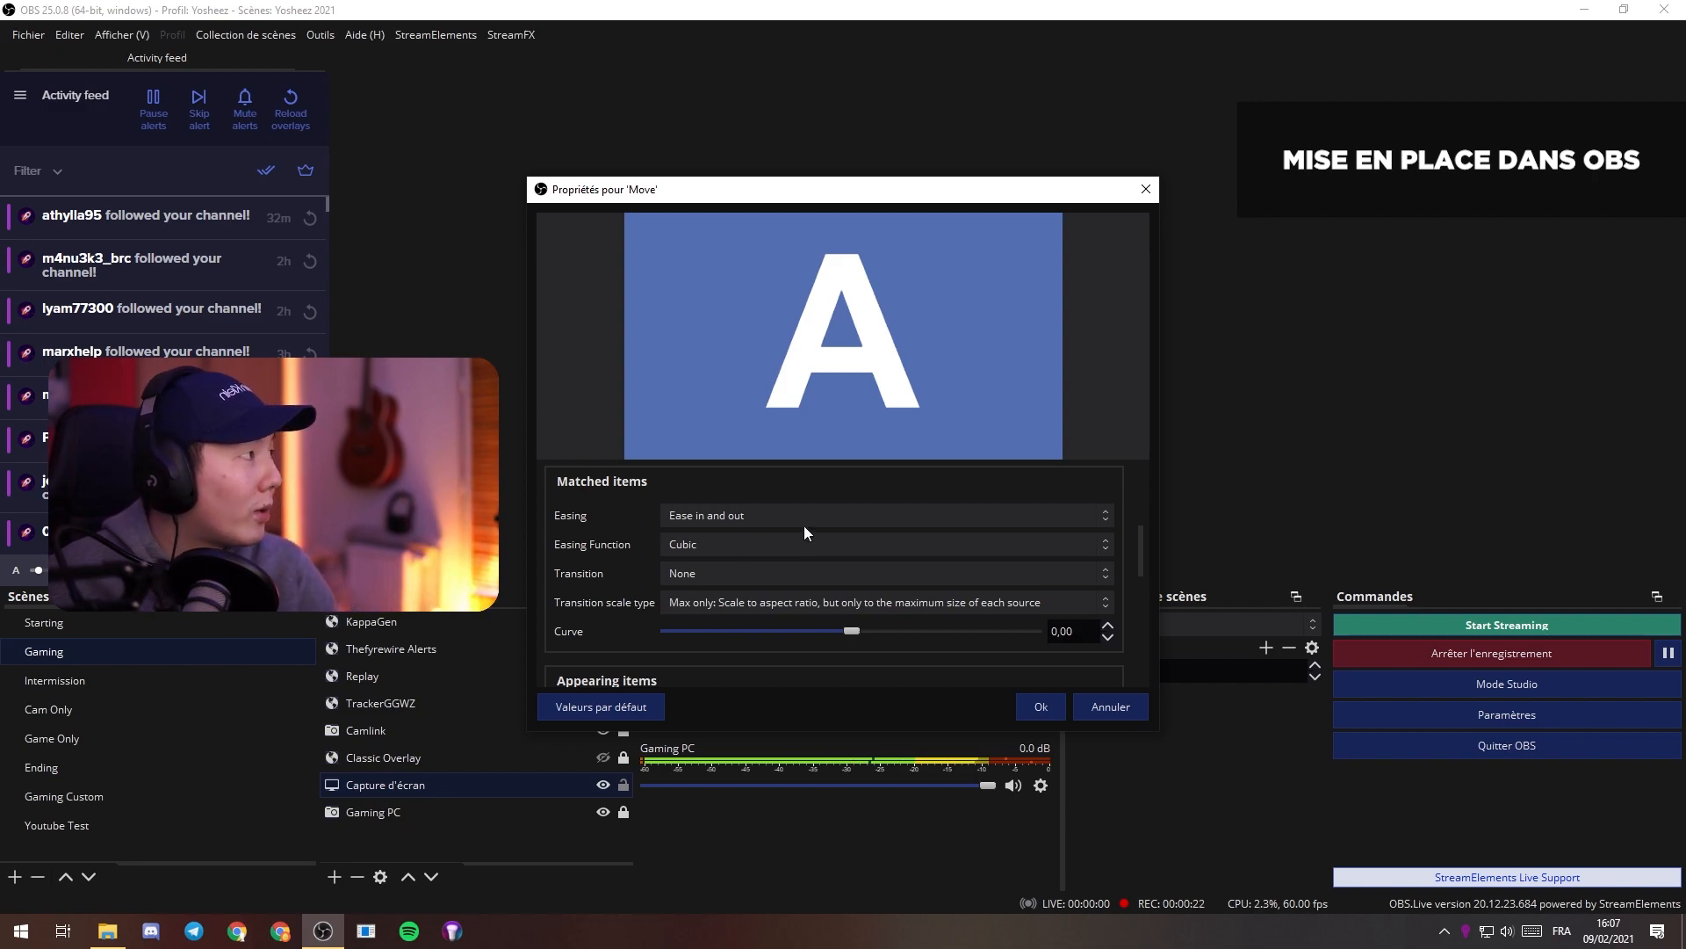
{"action": "scroll", "coordinate": [804, 525], "scroll_direction": "down", "scroll_amount": 1}
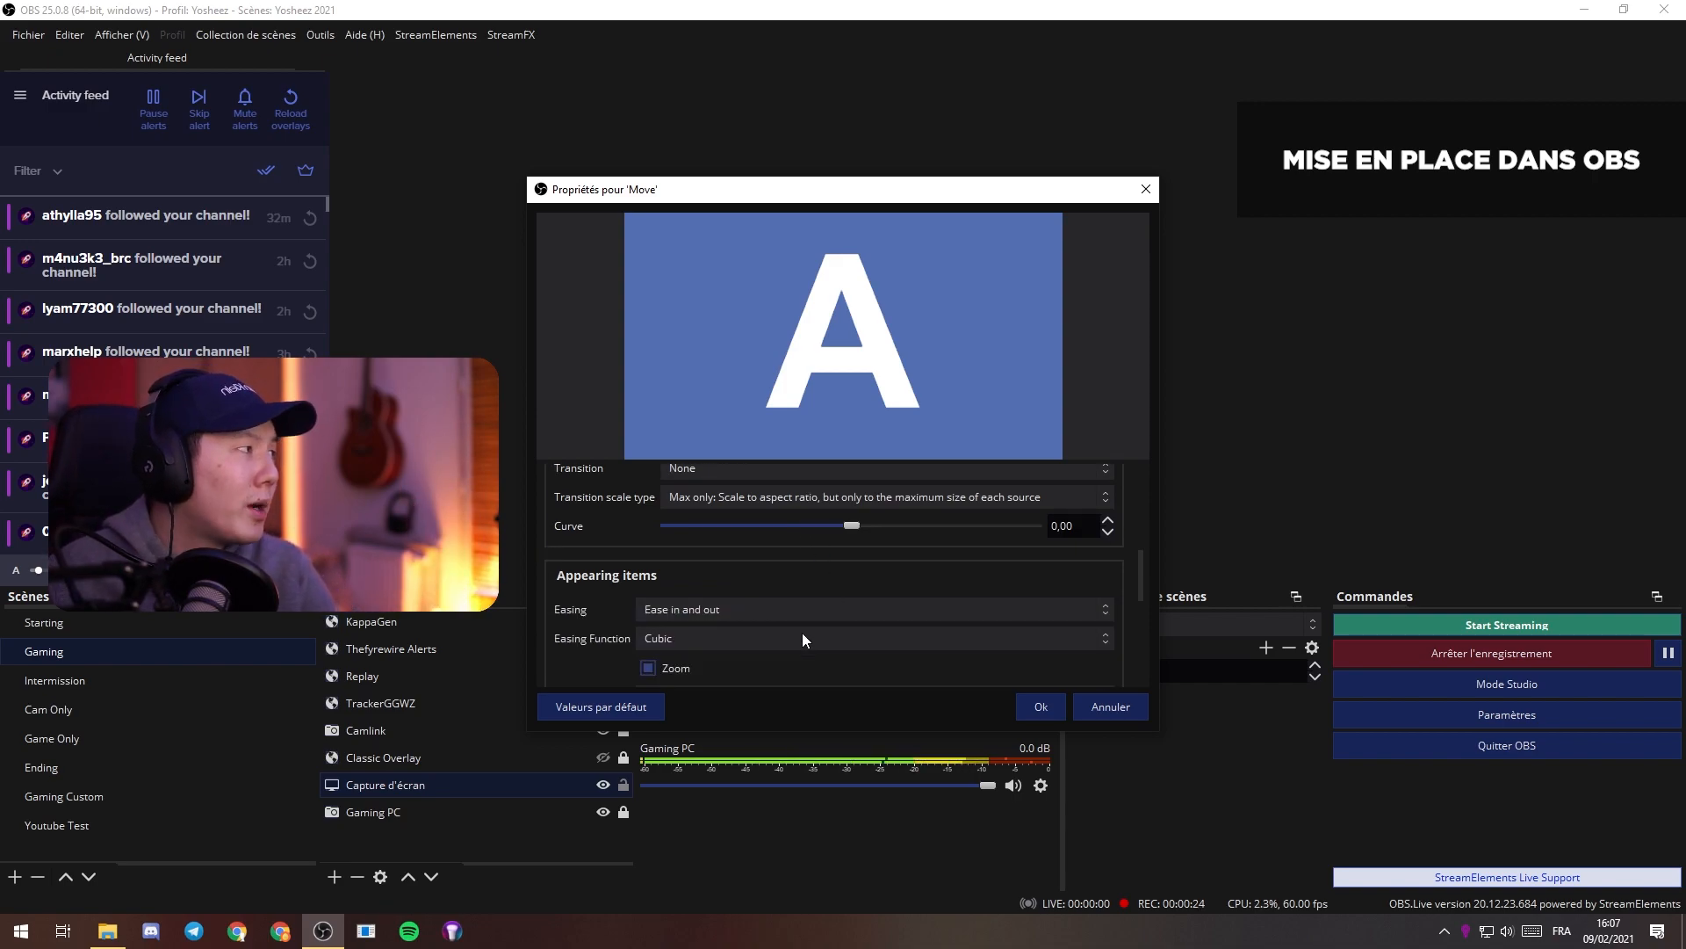
{"action": "scroll", "coordinate": [803, 631], "scroll_direction": "down", "scroll_amount": 1}
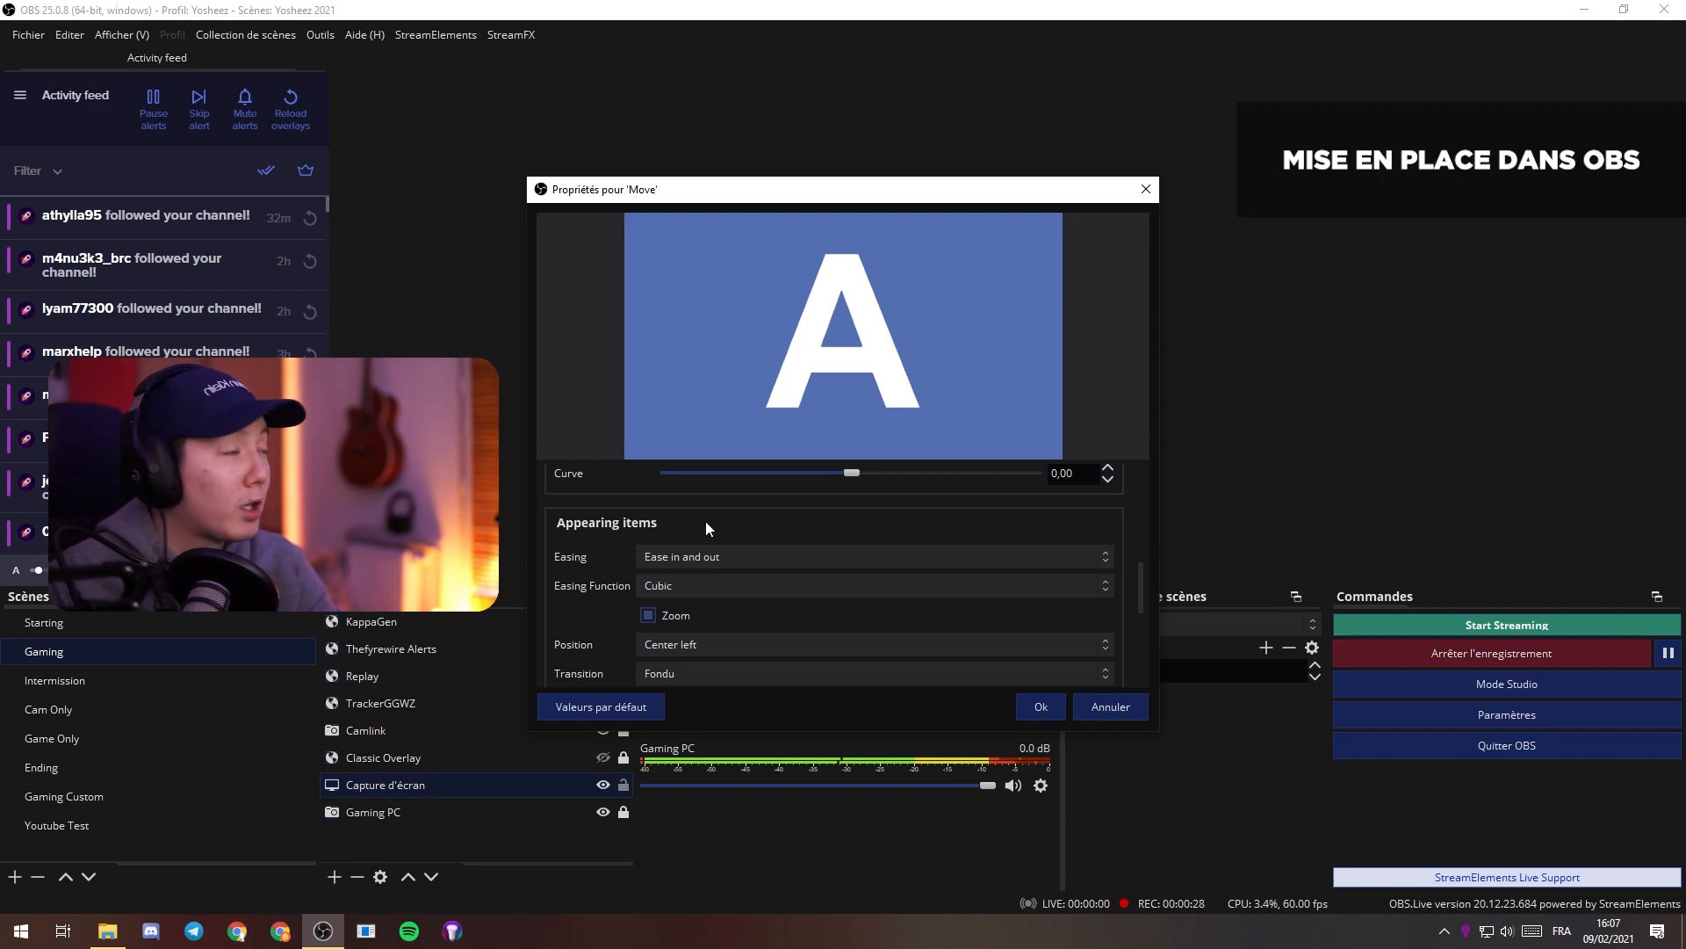
{"action": "scroll", "coordinate": [705, 520], "scroll_direction": "down", "scroll_amount": 3}
{"action": "scroll", "coordinate": [757, 548], "scroll_direction": "down", "scroll_amount": 2}
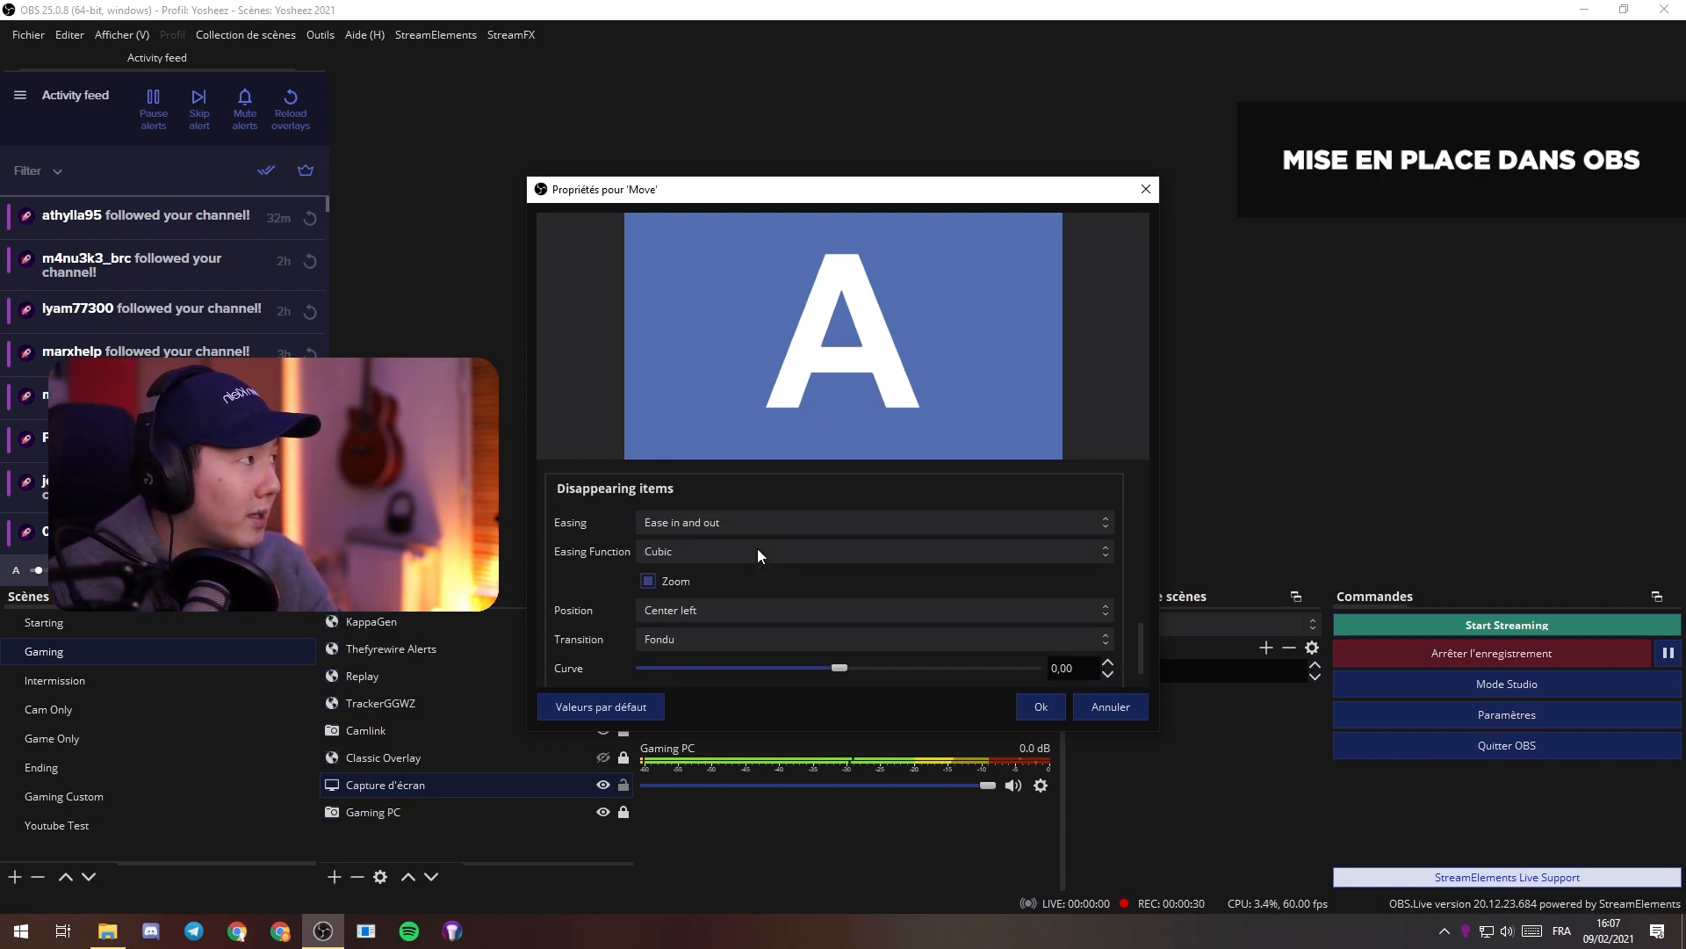
{"action": "left_click", "coordinate": [1039, 708]}
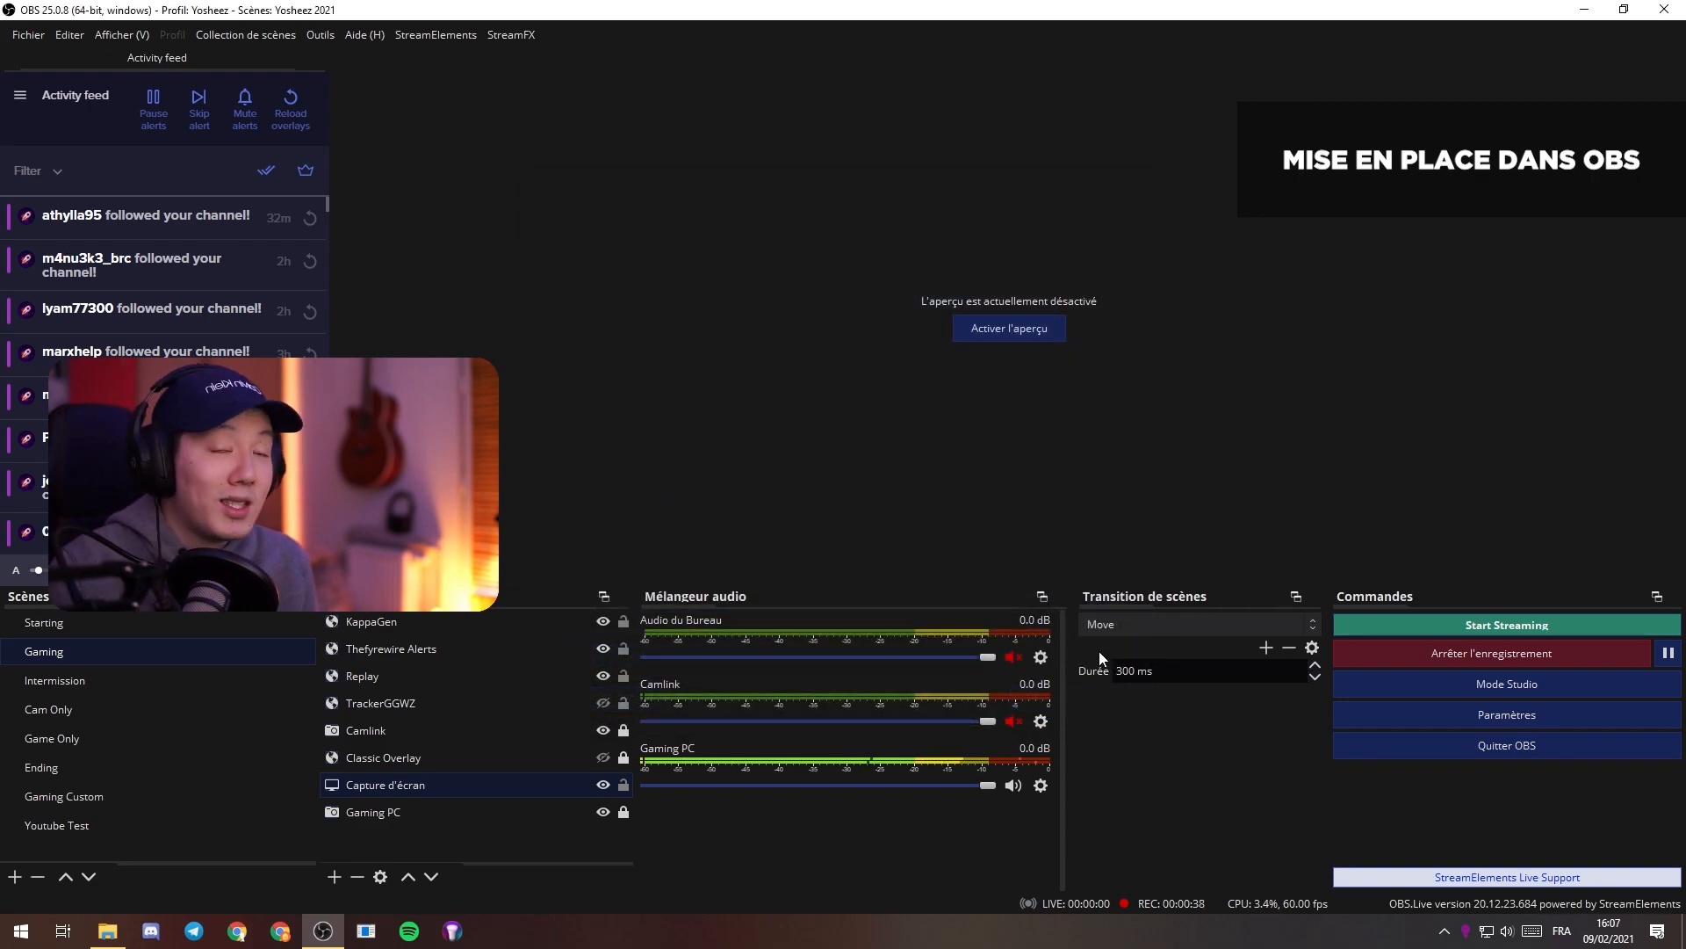